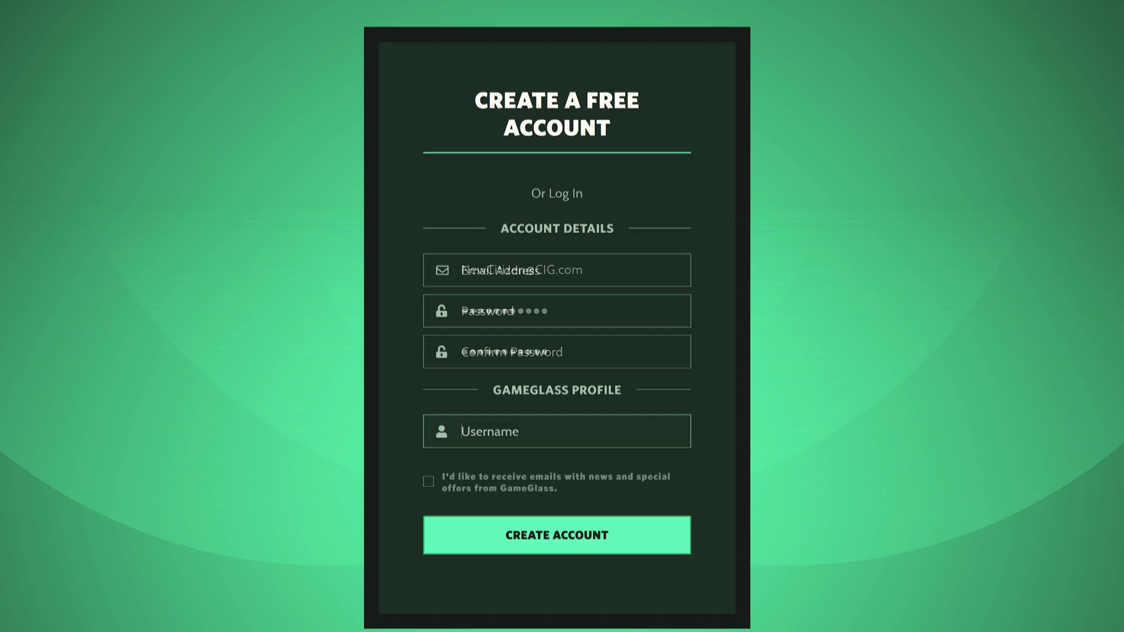
Enter a profile username and create the free GameGlass account
click(556, 431)
text(NewCitizen)
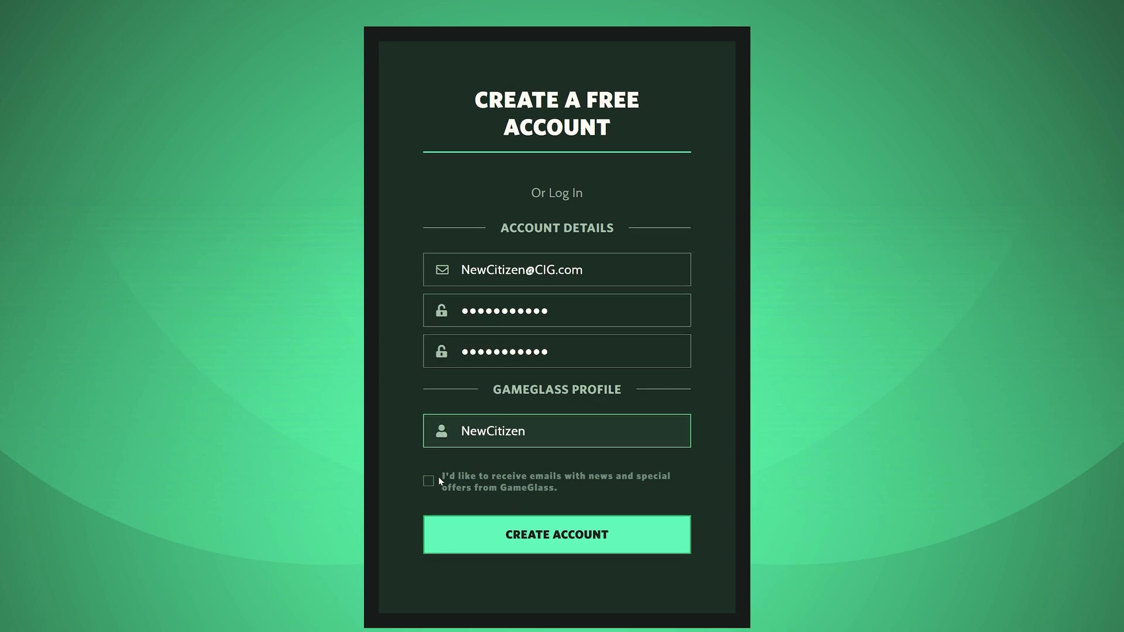
click(607, 535)
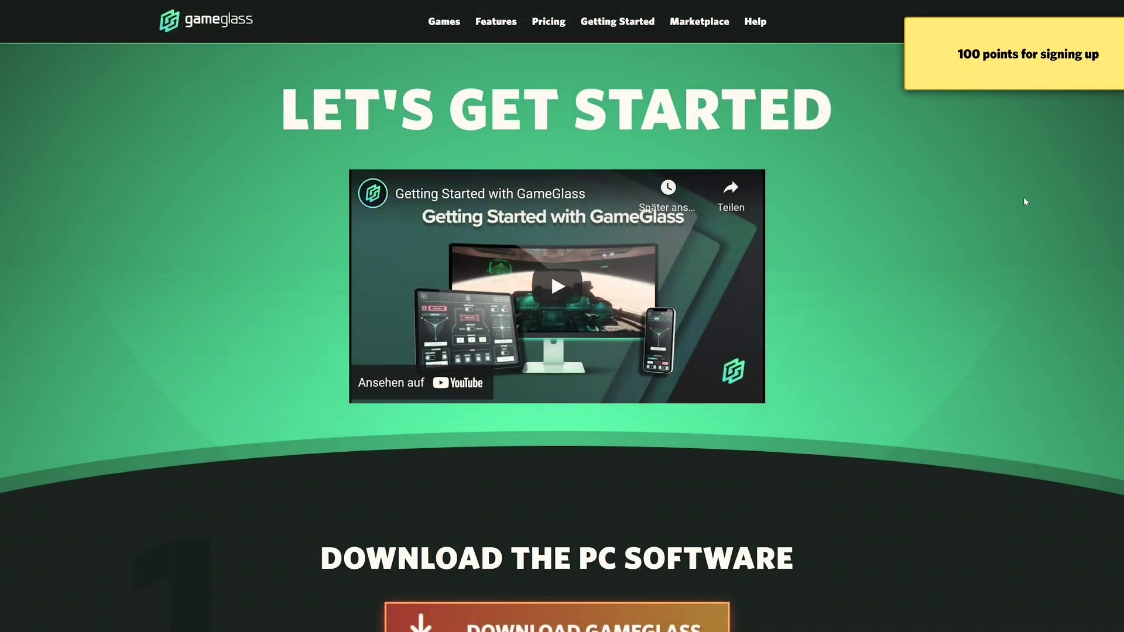
Check the rewards panel's Earn points and Get rewards tabs for the 100 sign-up points
click(1011, 57)
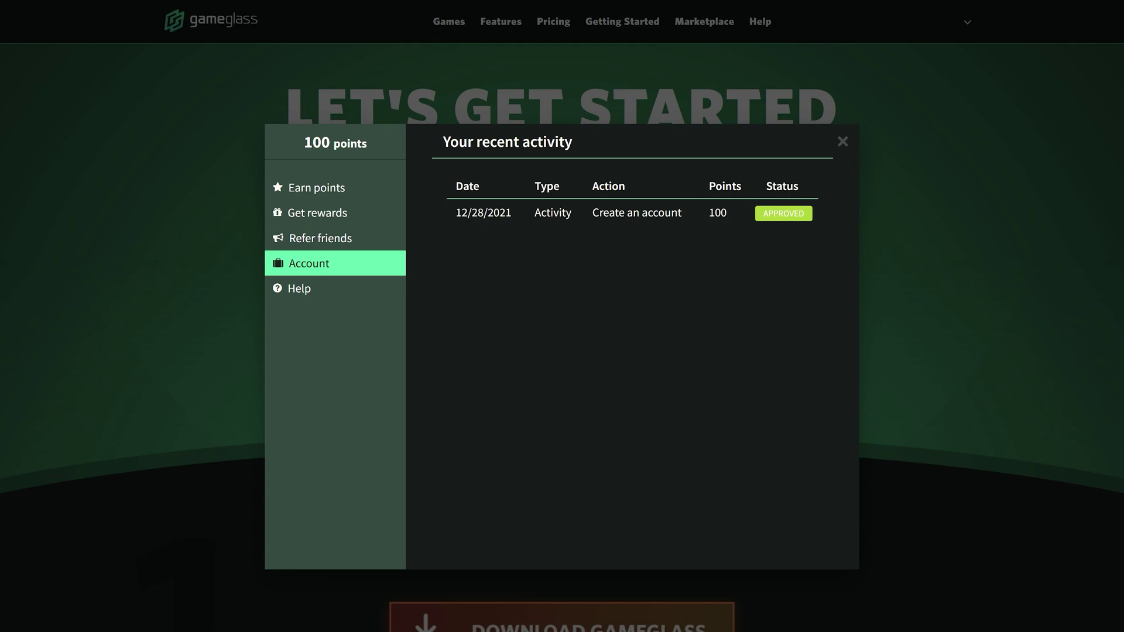
click(826, 214)
click(325, 198)
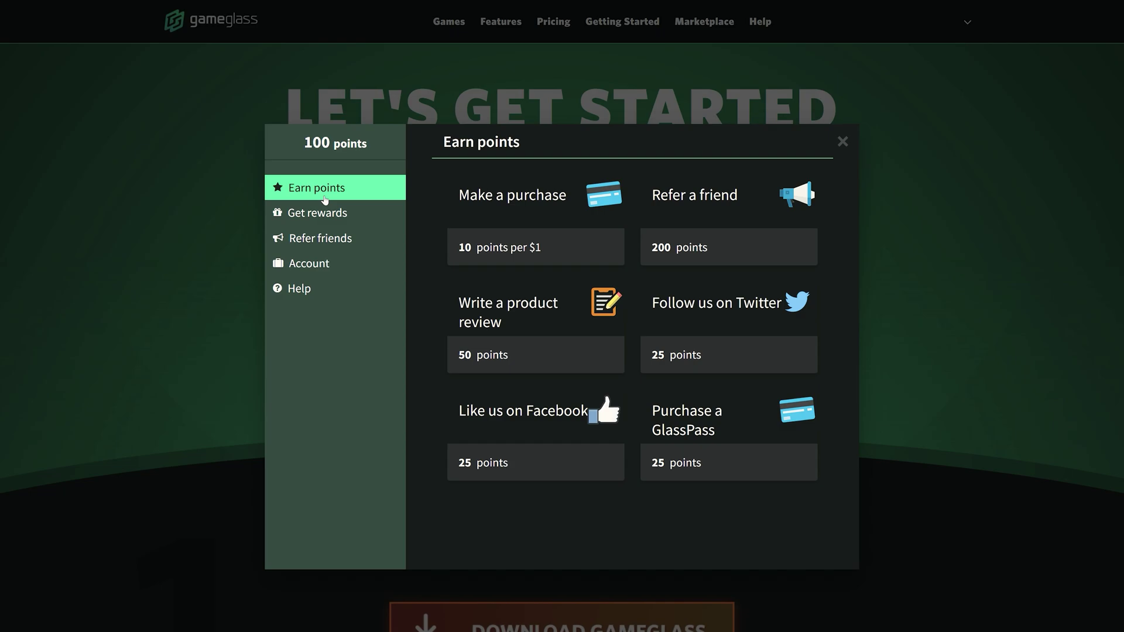
click(316, 213)
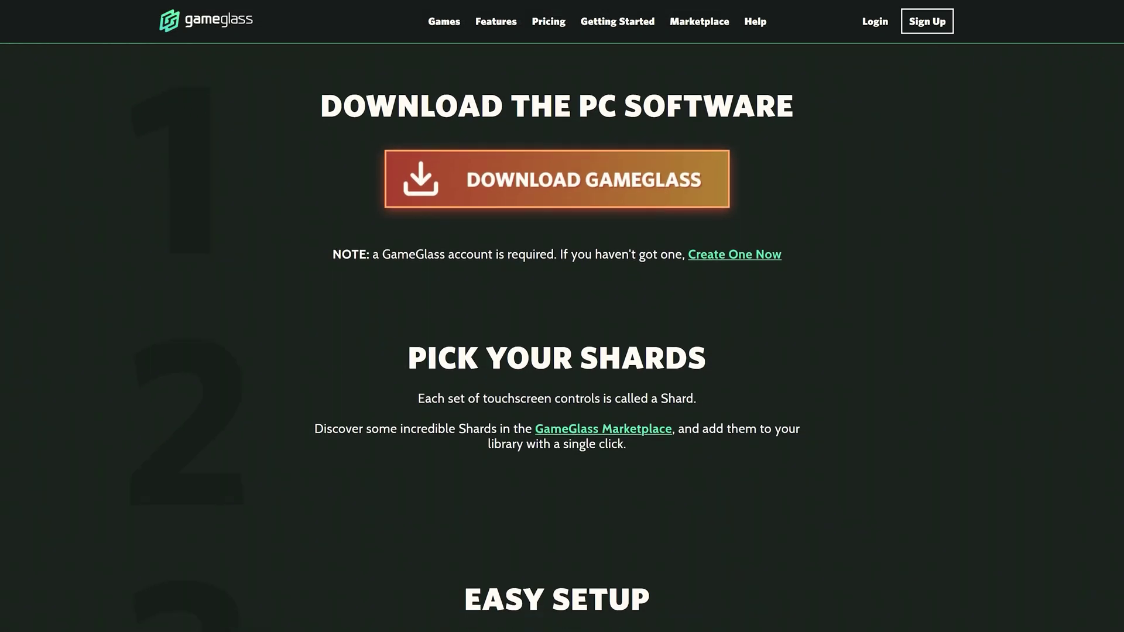
Scroll through the Getting Started steps for the PC software
scroll(562, 337, down, 2)
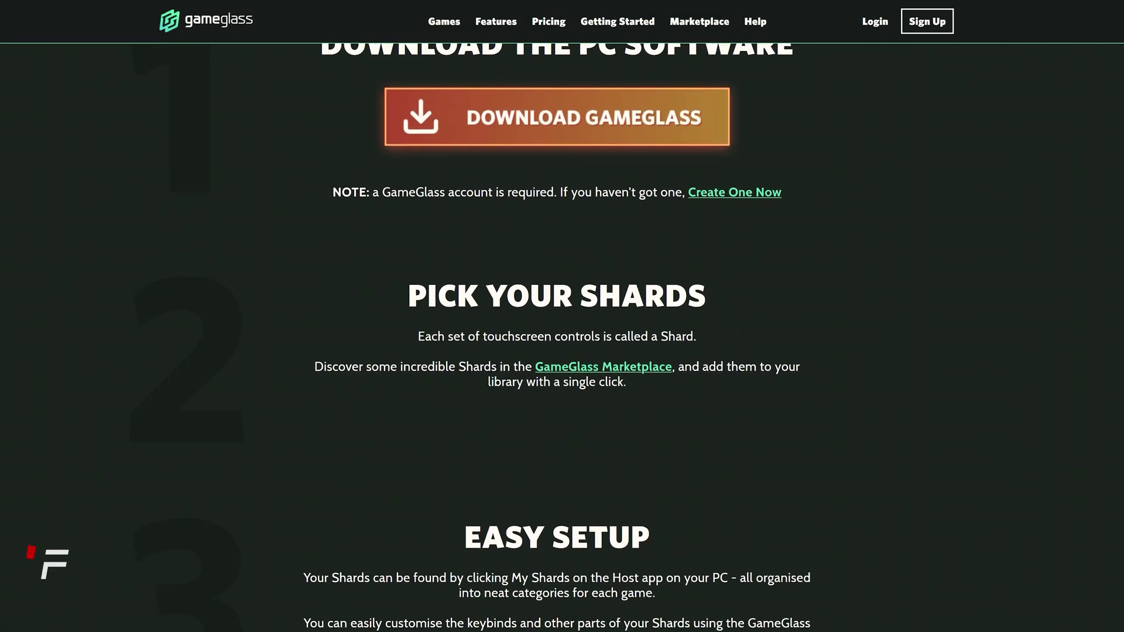
scroll(563, 337, down, 2)
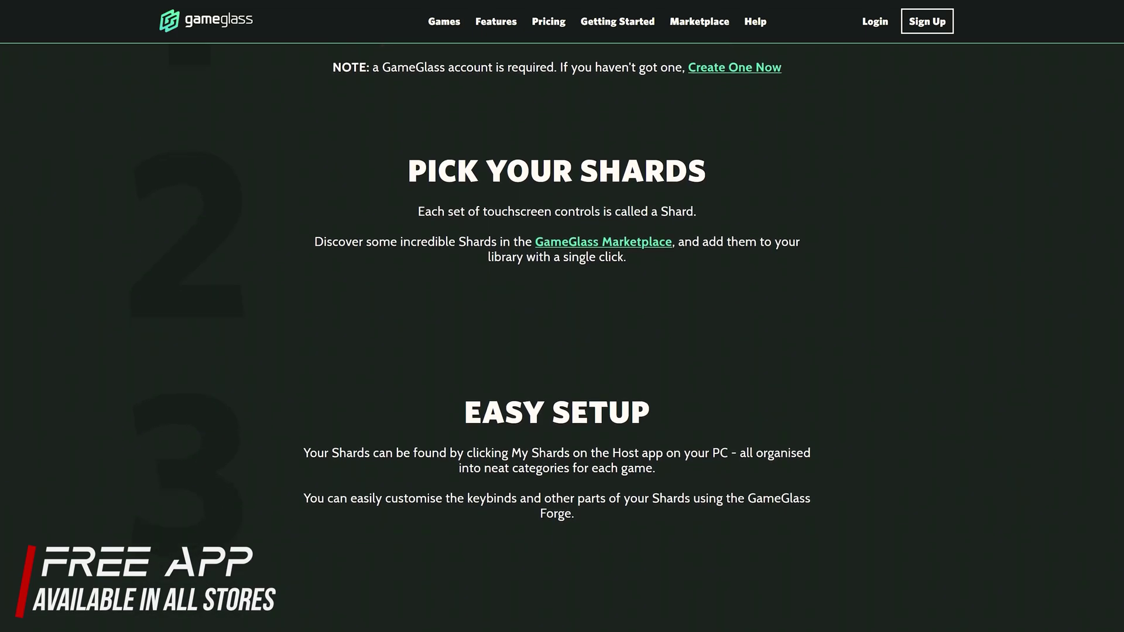
scroll(562, 337, down, 2)
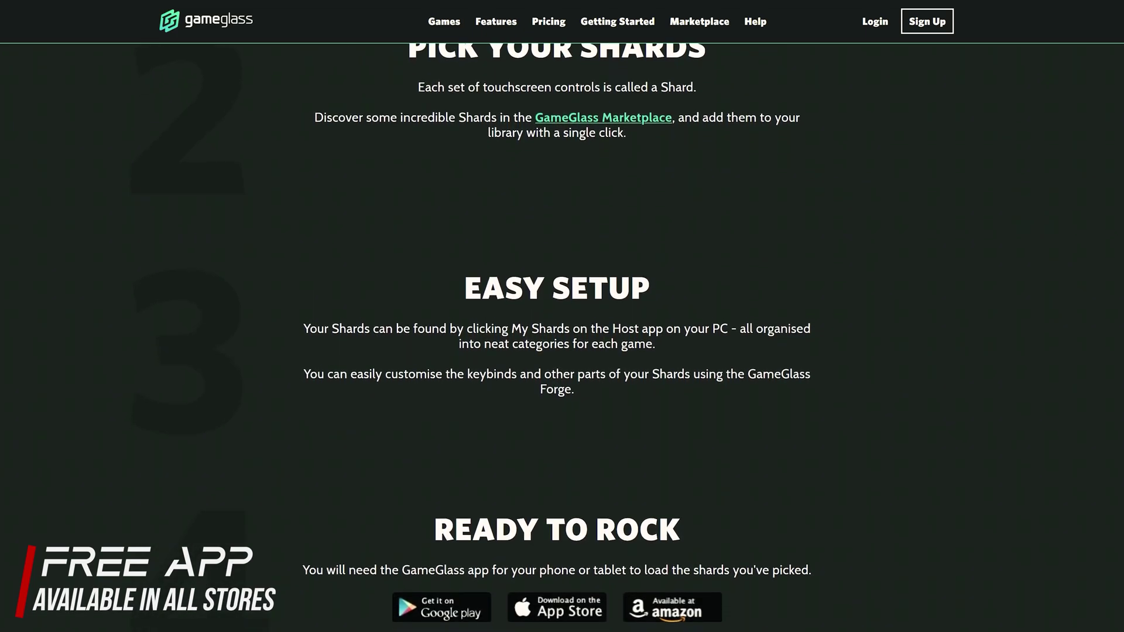
scroll(562, 338, down, 2)
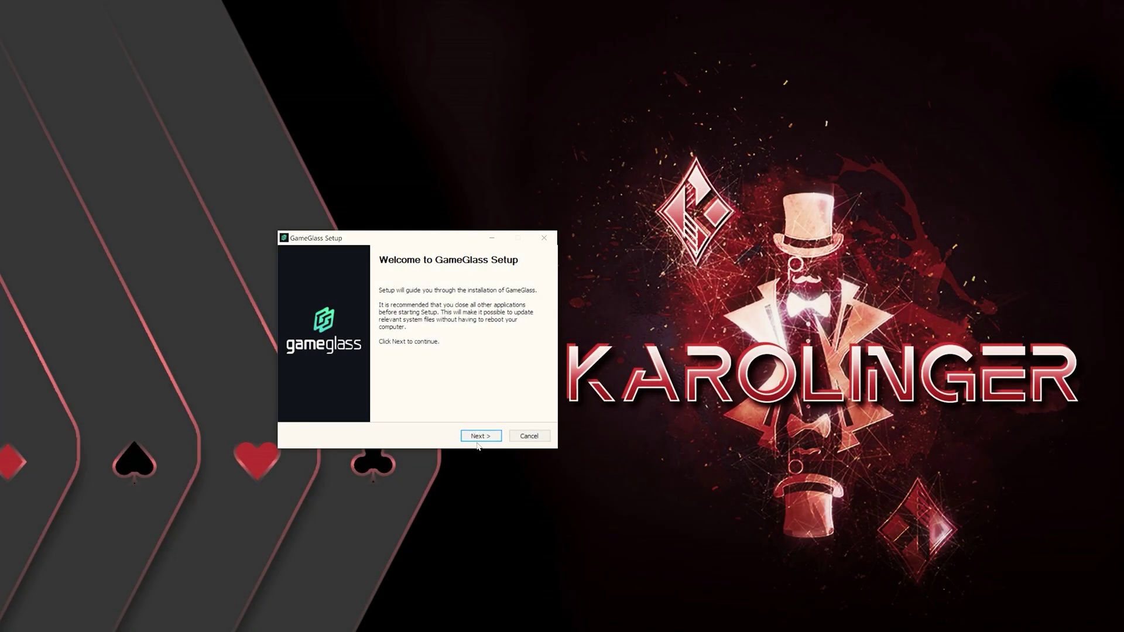
Install GameGlass with Run GameGlass checked, then go to My Shards
click(479, 439)
click(480, 439)
click(480, 438)
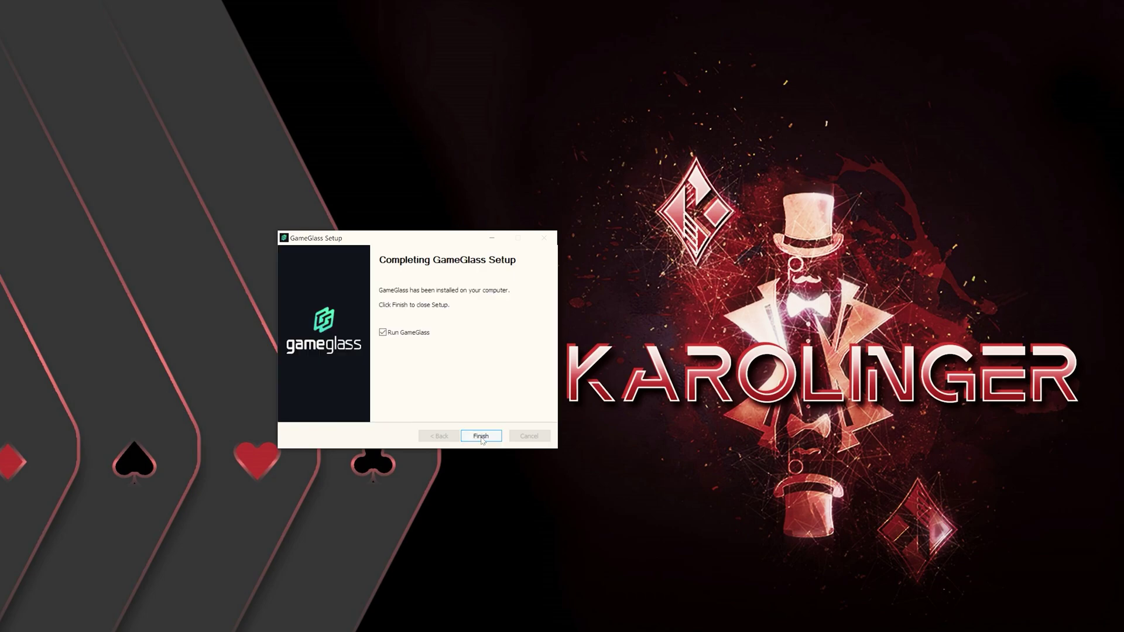
click(481, 436)
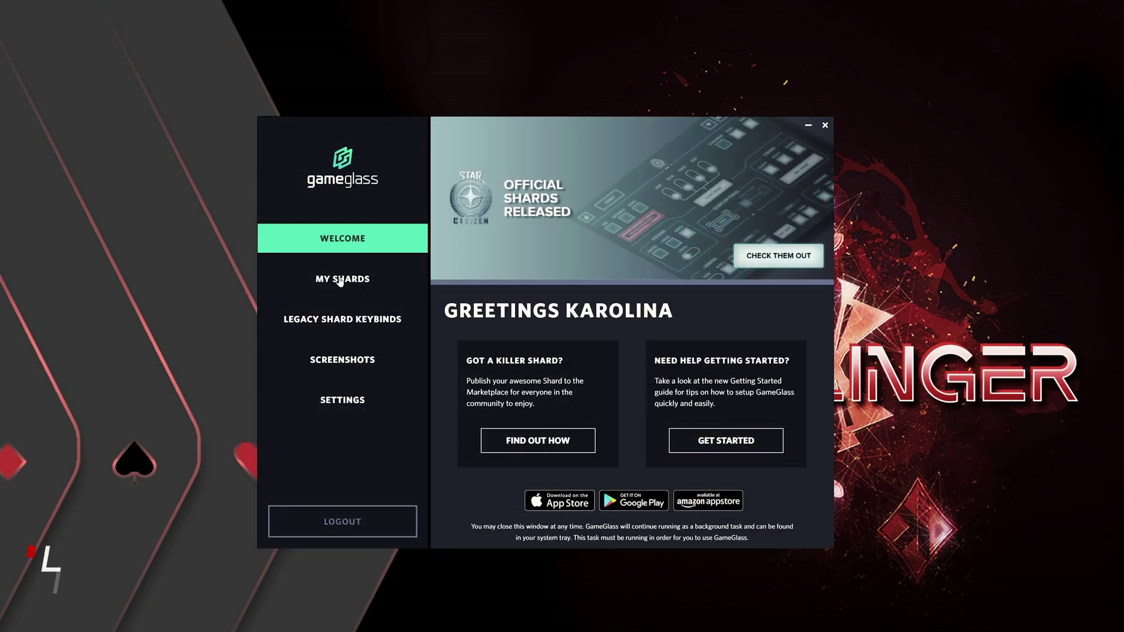
click(338, 281)
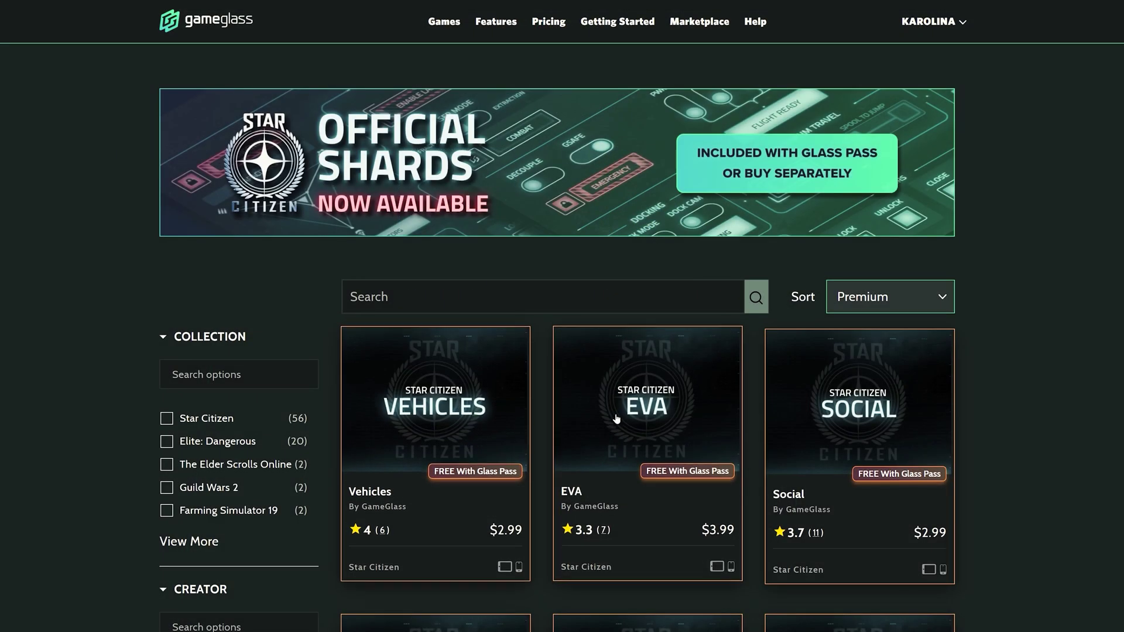
Open the Mining shard's product page and add it to the cart
scroll(994, 402, down, 4)
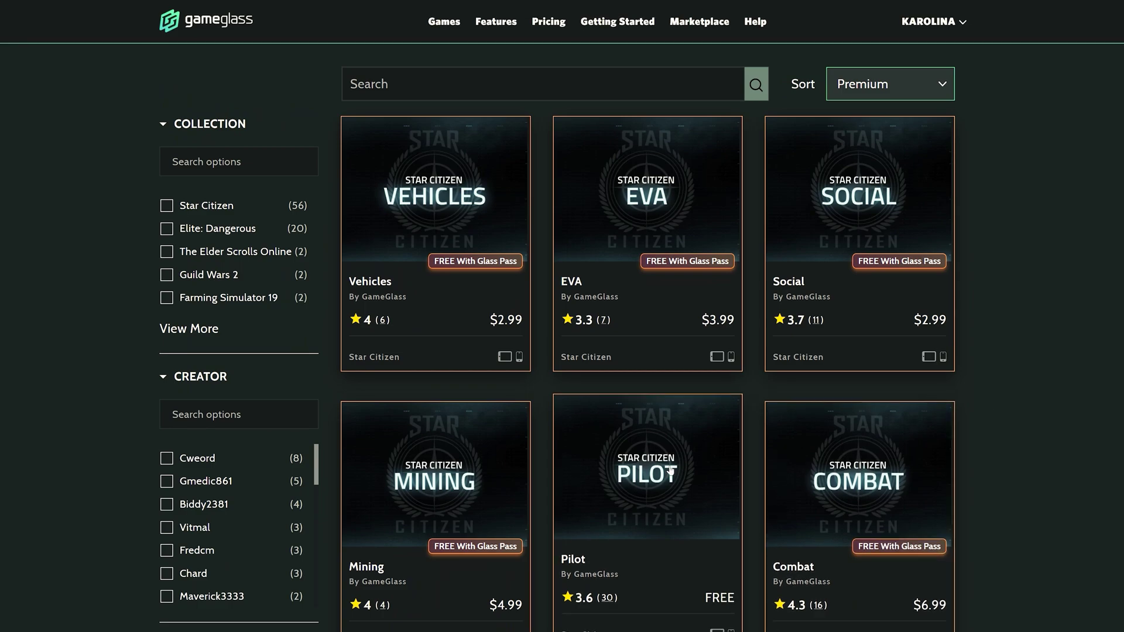
click(484, 478)
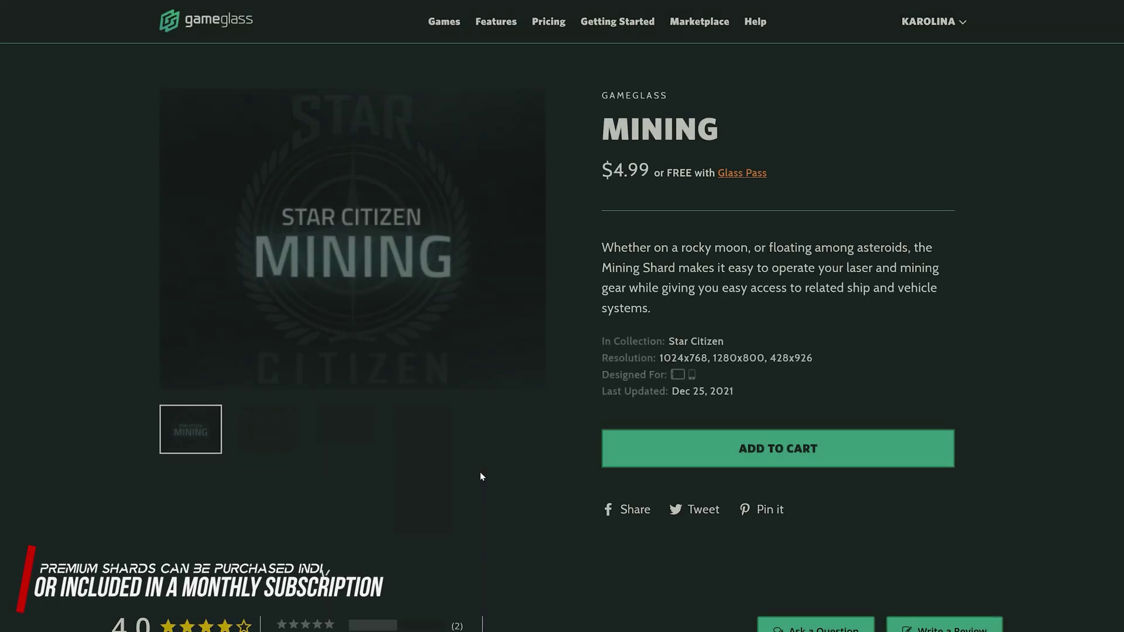
drag(602, 170, 733, 173)
click(771, 178)
click(736, 451)
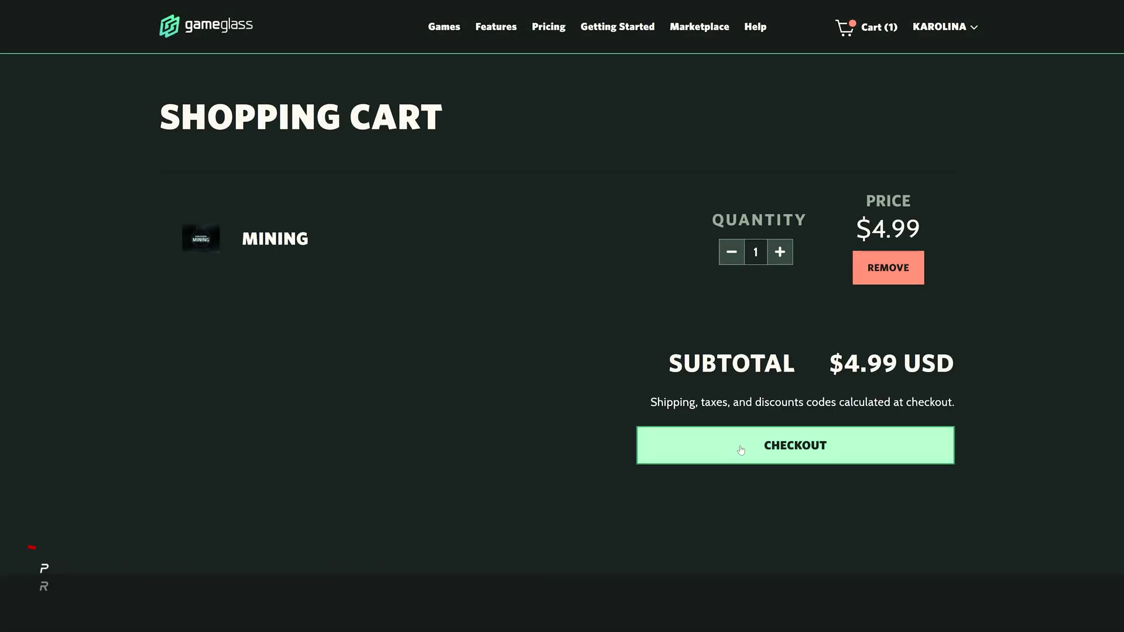
Check out the $4.99 Mining shard, where a $0.24 discount brings the total to $4.75
drag(831, 363, 767, 450)
click(767, 450)
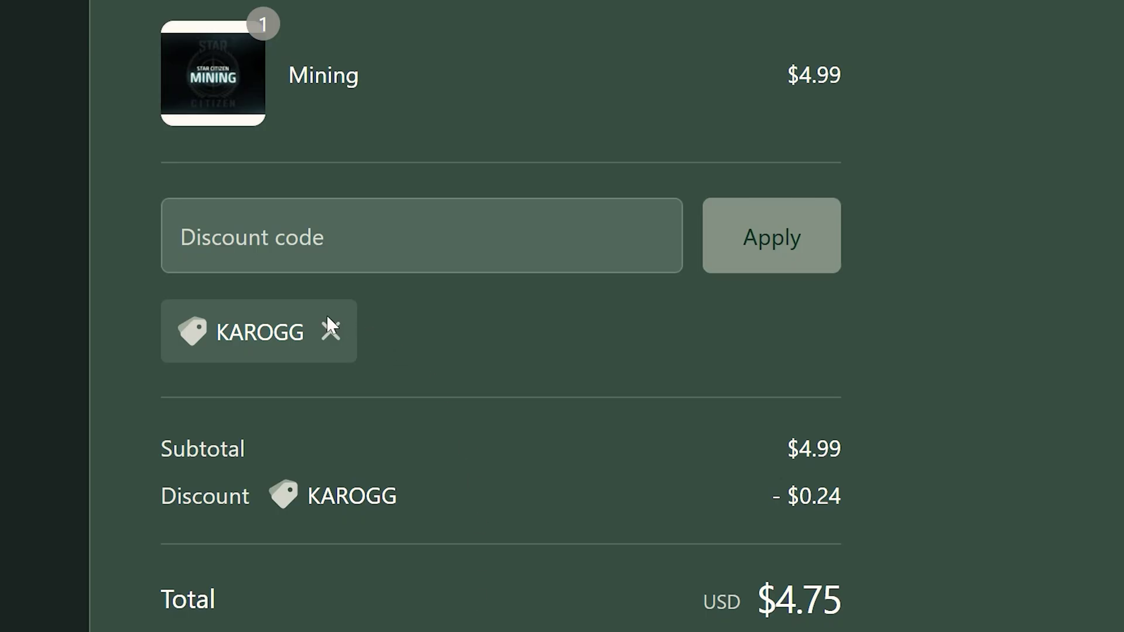
drag(229, 332, 315, 334)
drag(768, 496, 848, 498)
click(871, 495)
drag(849, 603, 161, 615)
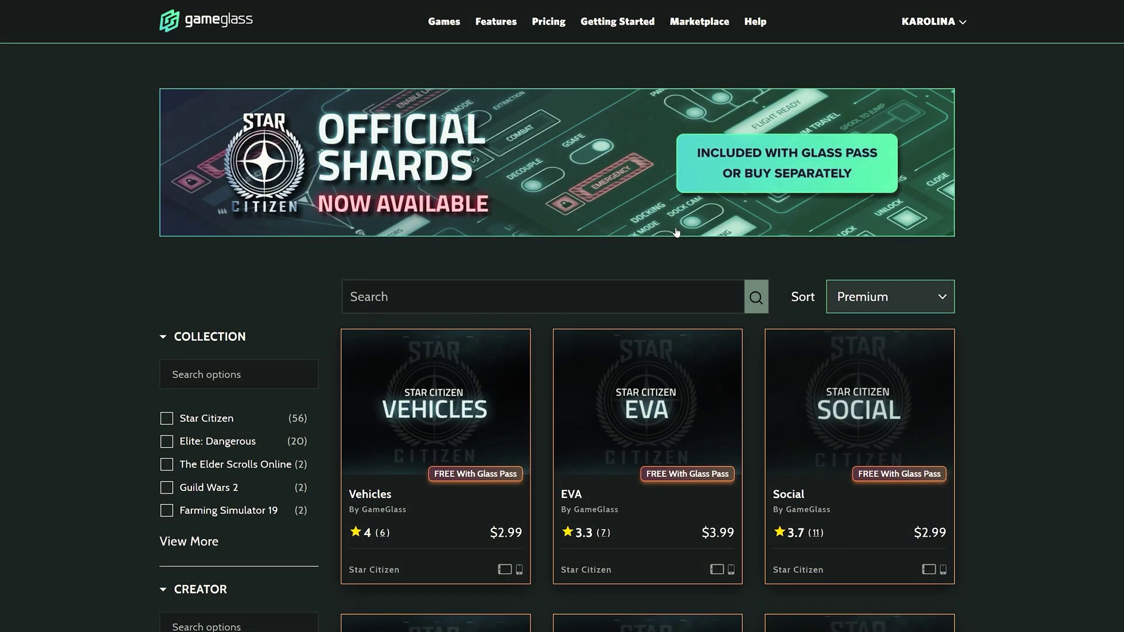
Search for 'Karo' and add Karolinger - CitizenControl to the shard library
text(Karo)
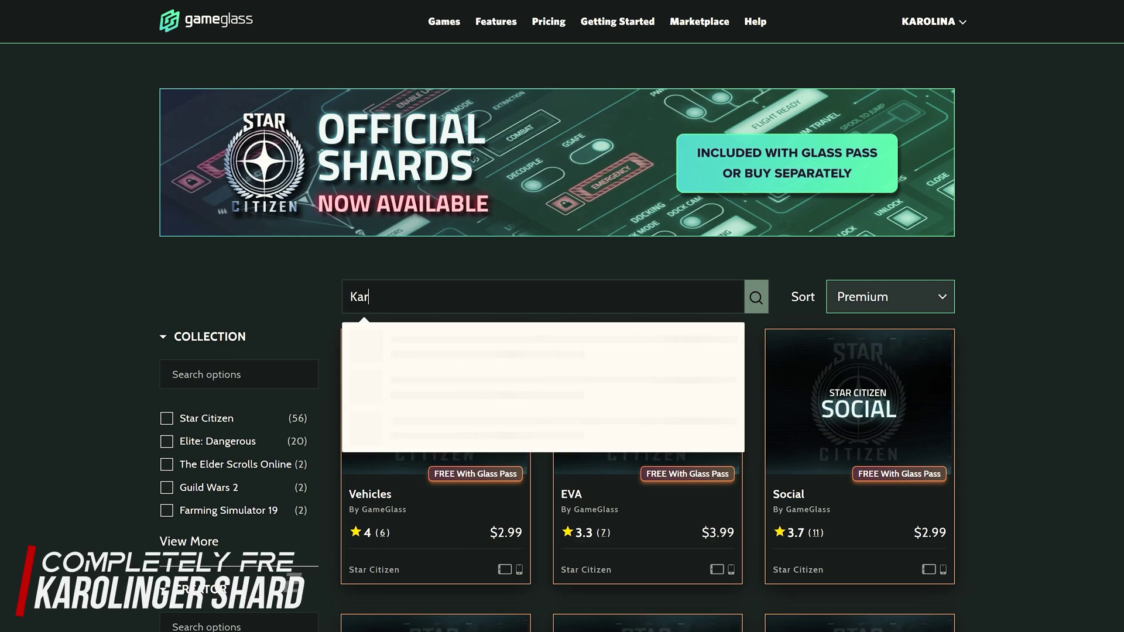
click(450, 366)
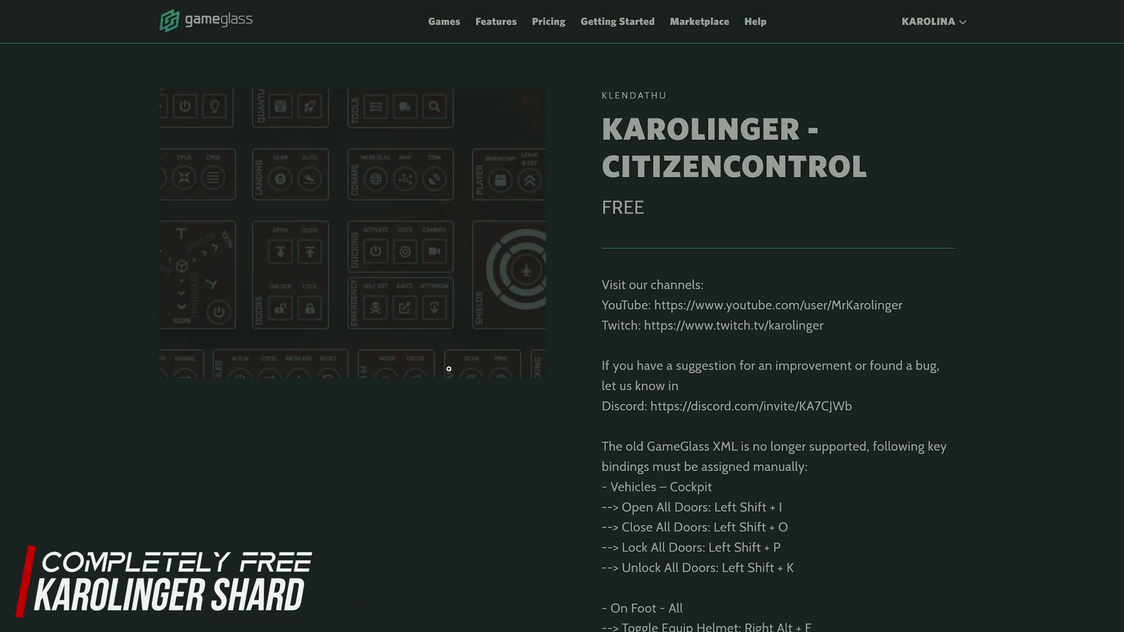
click(654, 208)
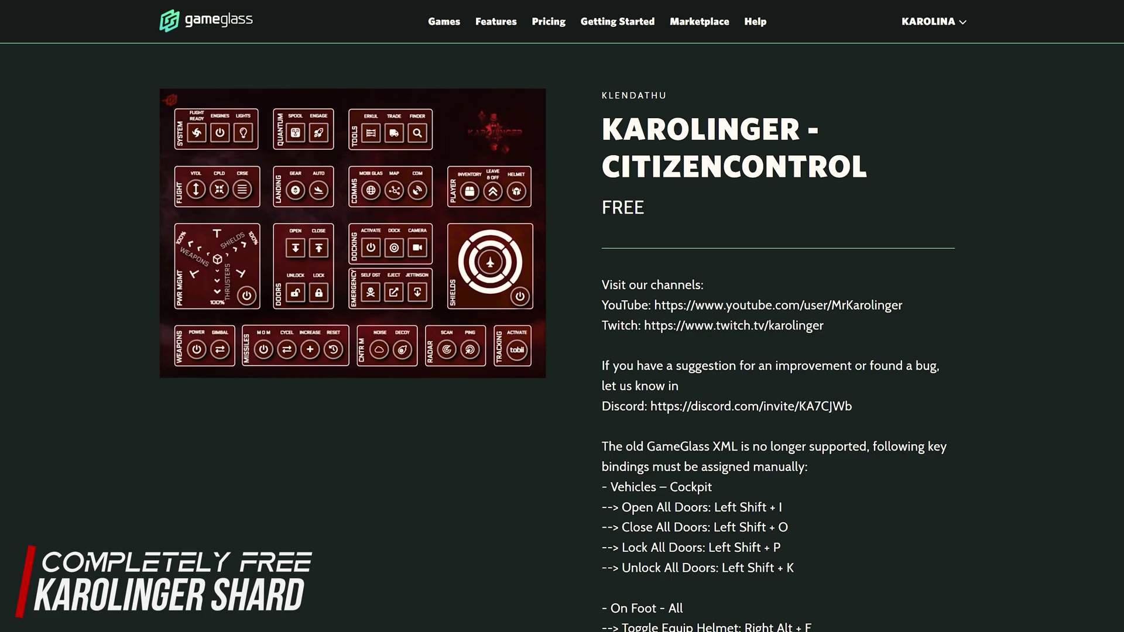
scroll(654, 208, down, 2)
scroll(851, 562, down, 3)
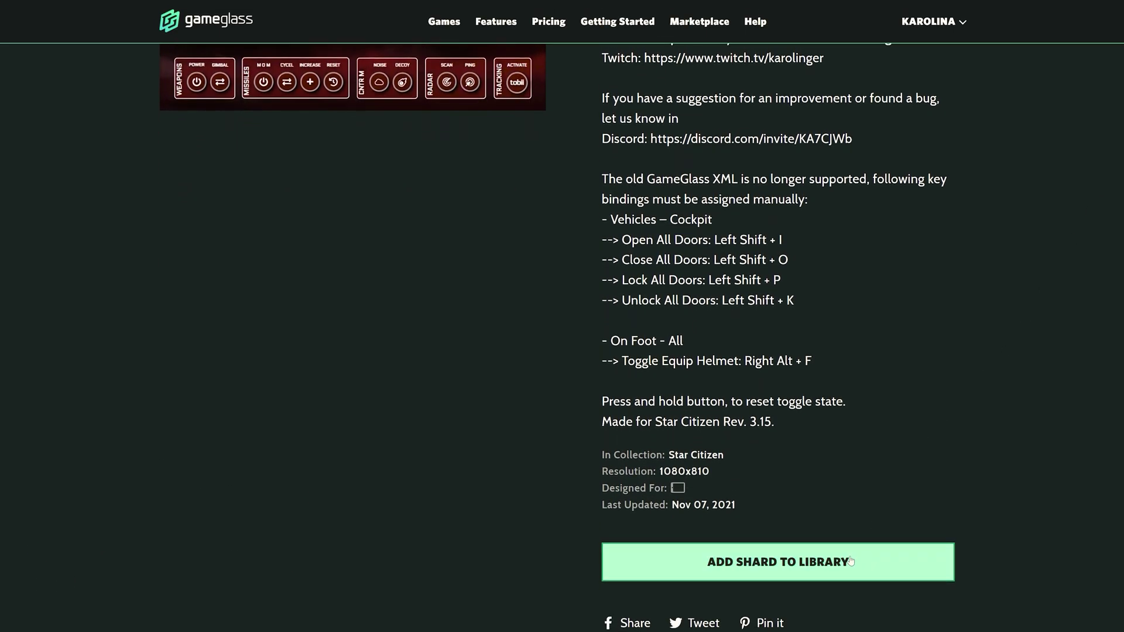
click(851, 562)
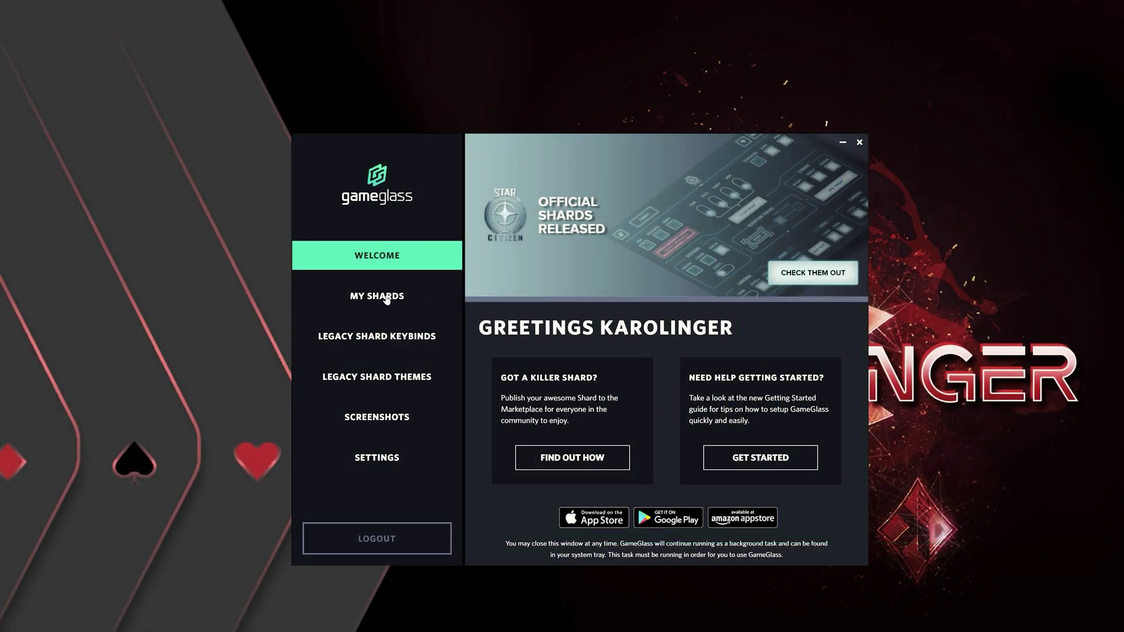
click(386, 298)
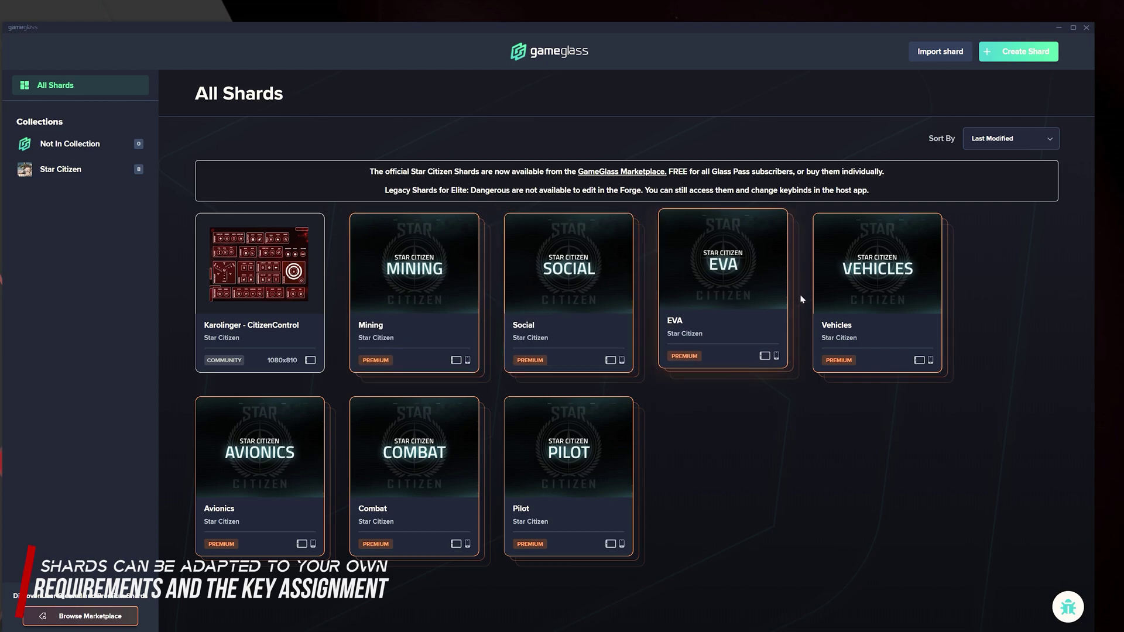
Edit the Avionics [1280x800] variant and make SHARD 1 jump to Social [1280x800]
click(279, 437)
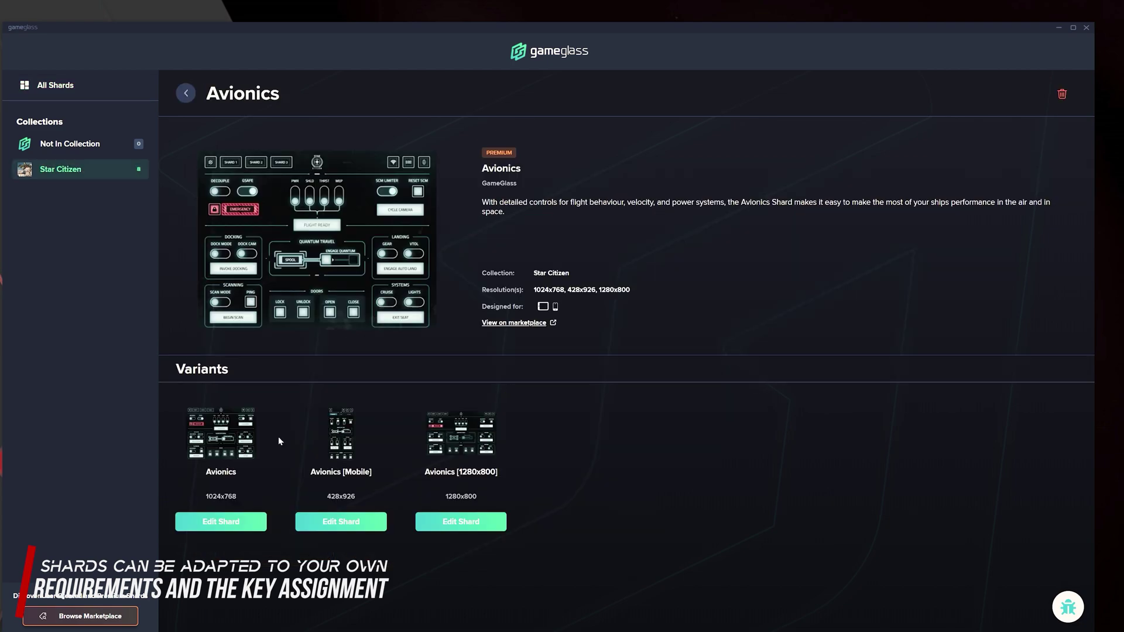
click(458, 522)
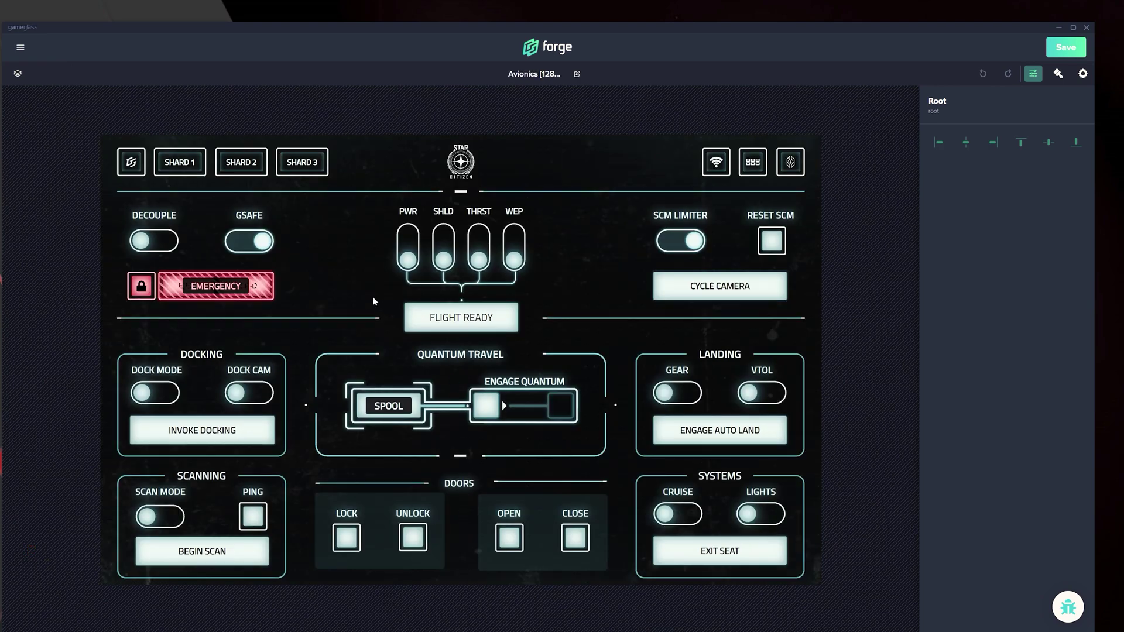
click(162, 166)
click(174, 126)
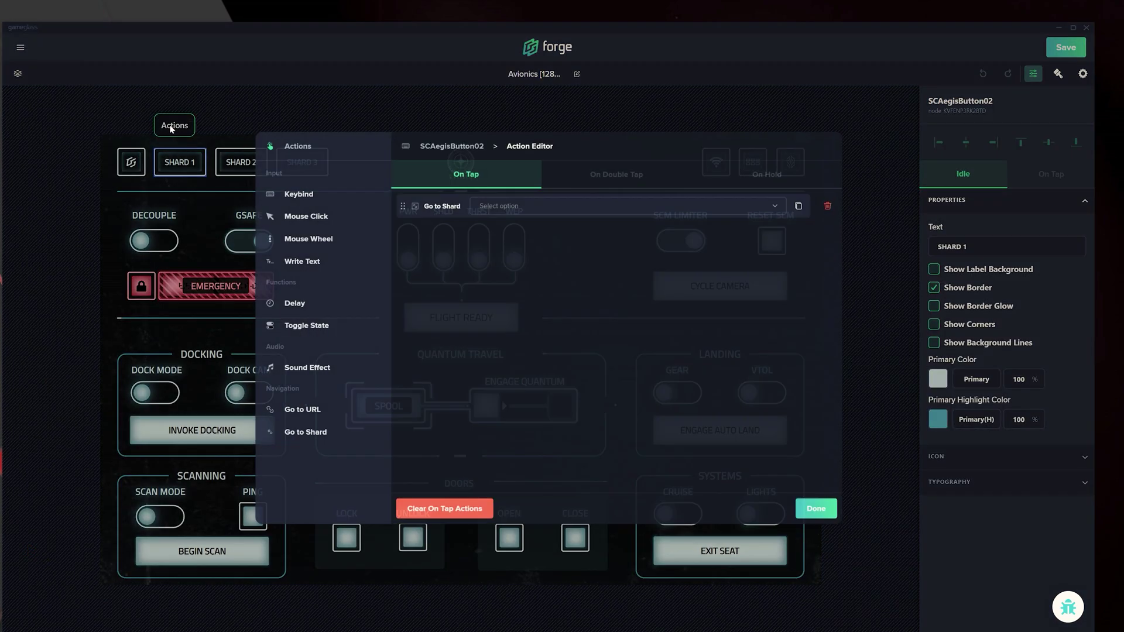
click(594, 206)
click(521, 278)
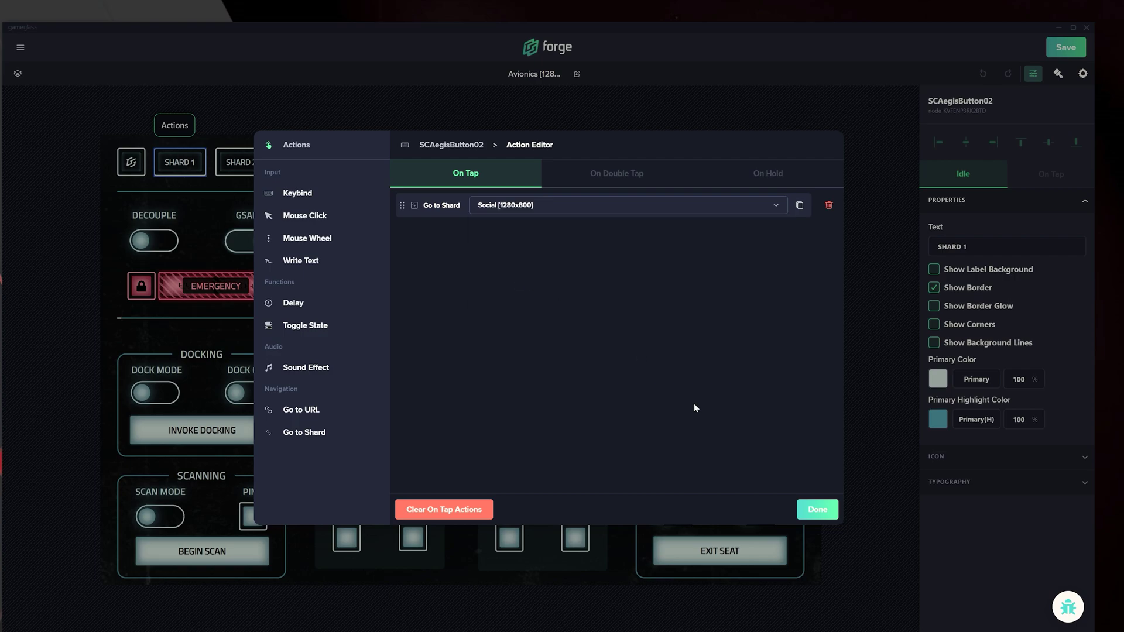
click(817, 510)
Make the SHARD 2 button jump to EVA [1280x800]
click(240, 164)
click(240, 130)
click(673, 207)
click(533, 337)
click(817, 509)
Give the SHARD 3 button a Go to Shard destination
click(298, 163)
click(297, 126)
click(535, 205)
scroll(536, 264, down, 3)
click(533, 305)
click(818, 509)
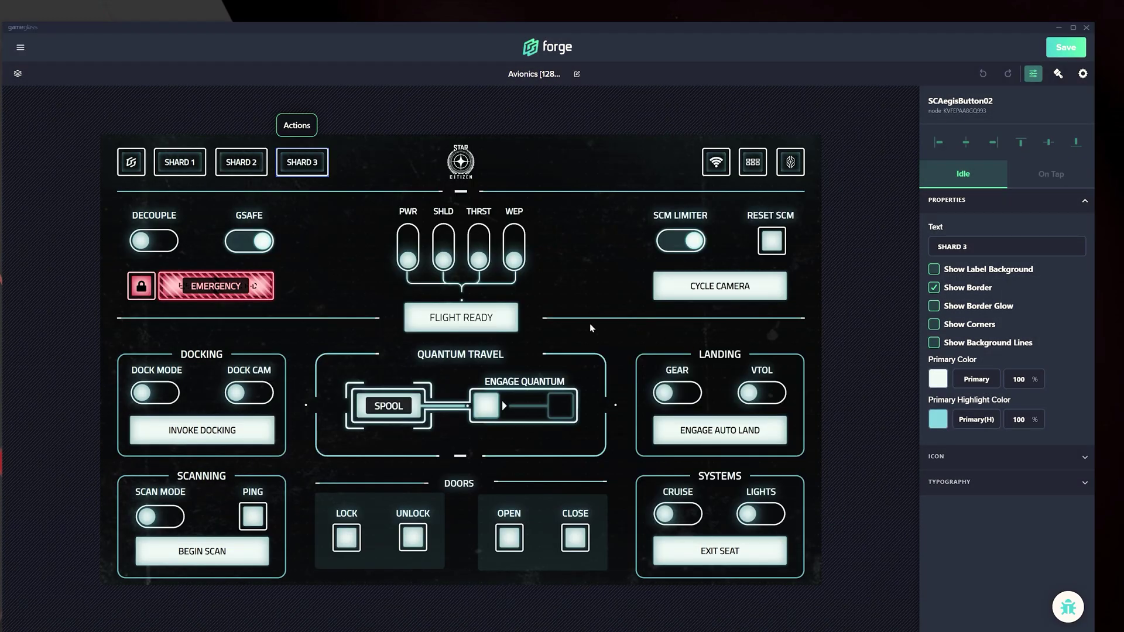
Give the LOCK button a recorded Left Alt + T keybind
click(346, 538)
click(349, 504)
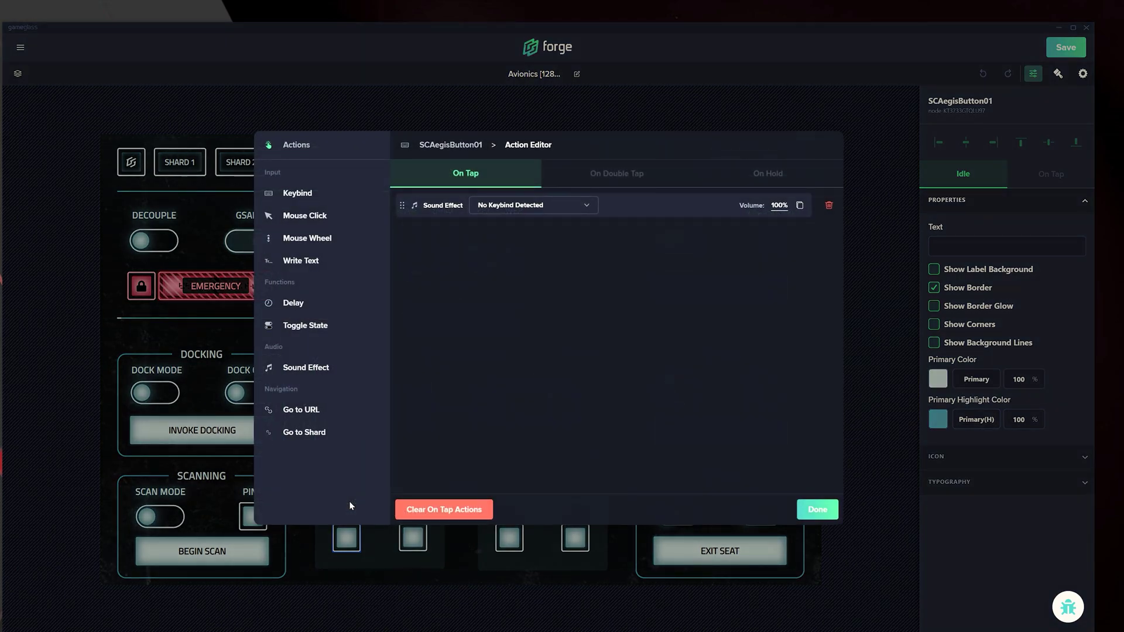
click(302, 197)
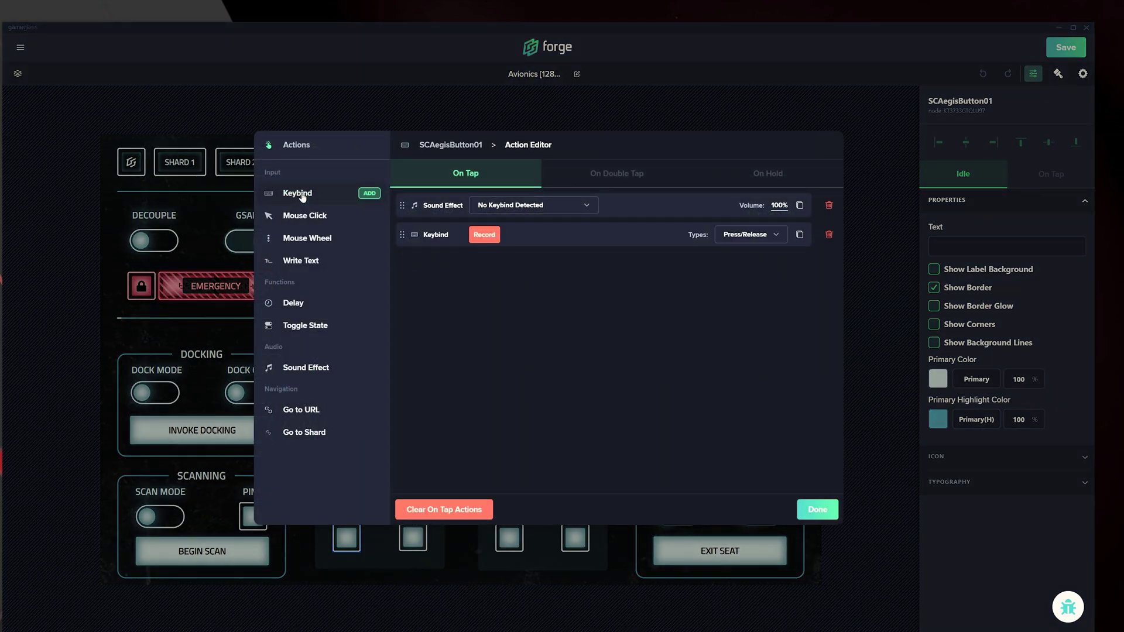
click(484, 206)
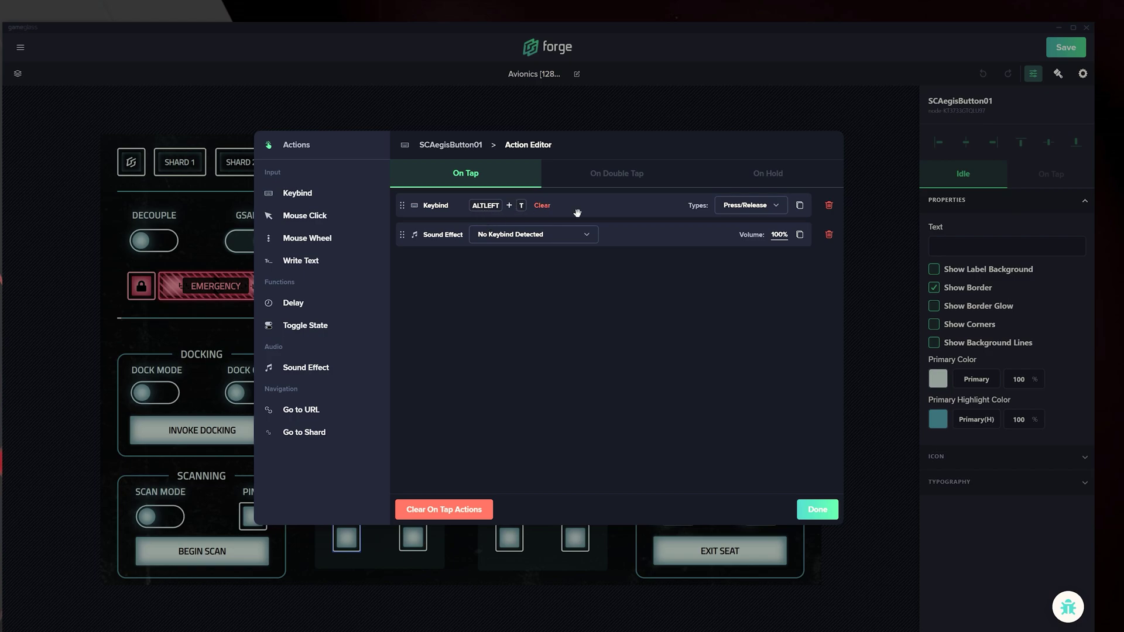
click(817, 509)
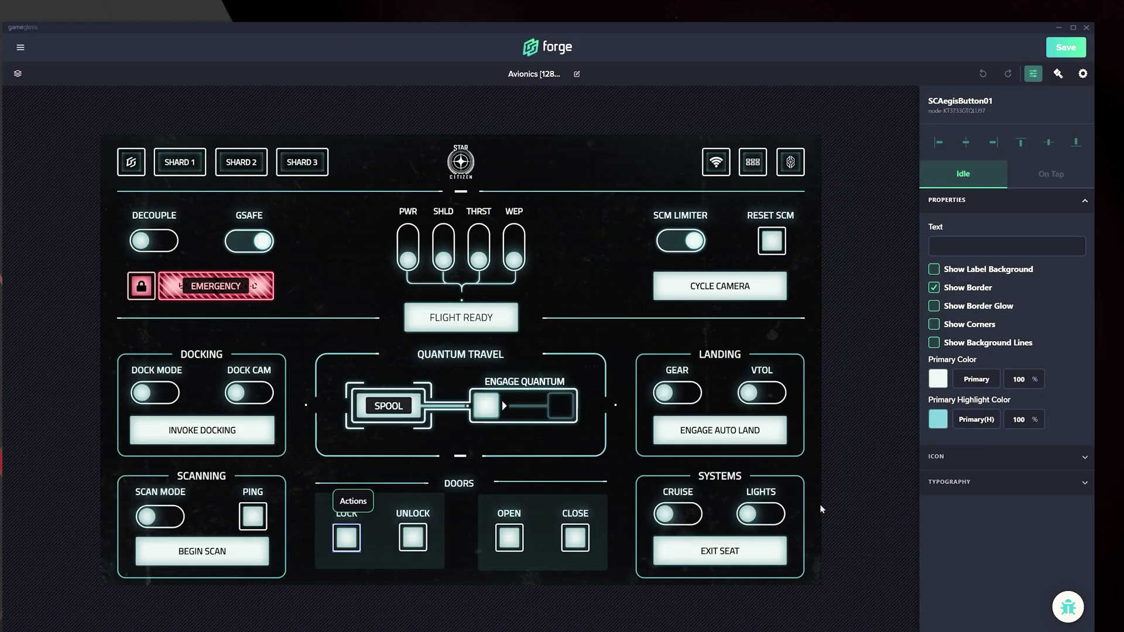
Replace INVOKE DOCKING's N keybind with a newly recorded X keybind
click(238, 434)
click(152, 395)
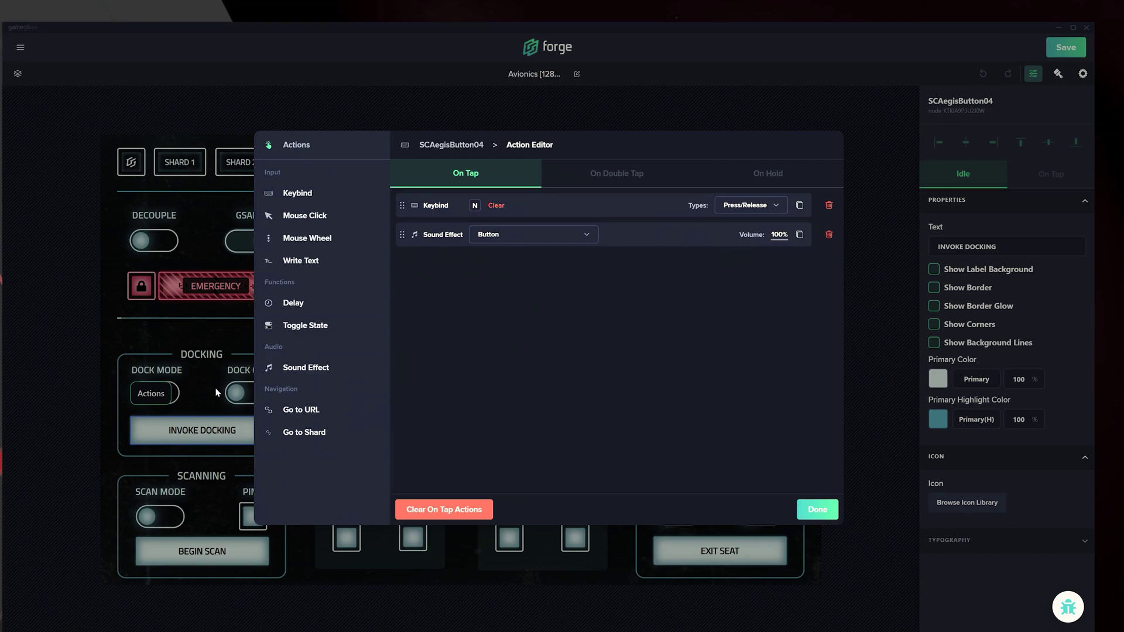
drag(297, 193, 450, 220)
click(485, 205)
click(830, 235)
click(827, 505)
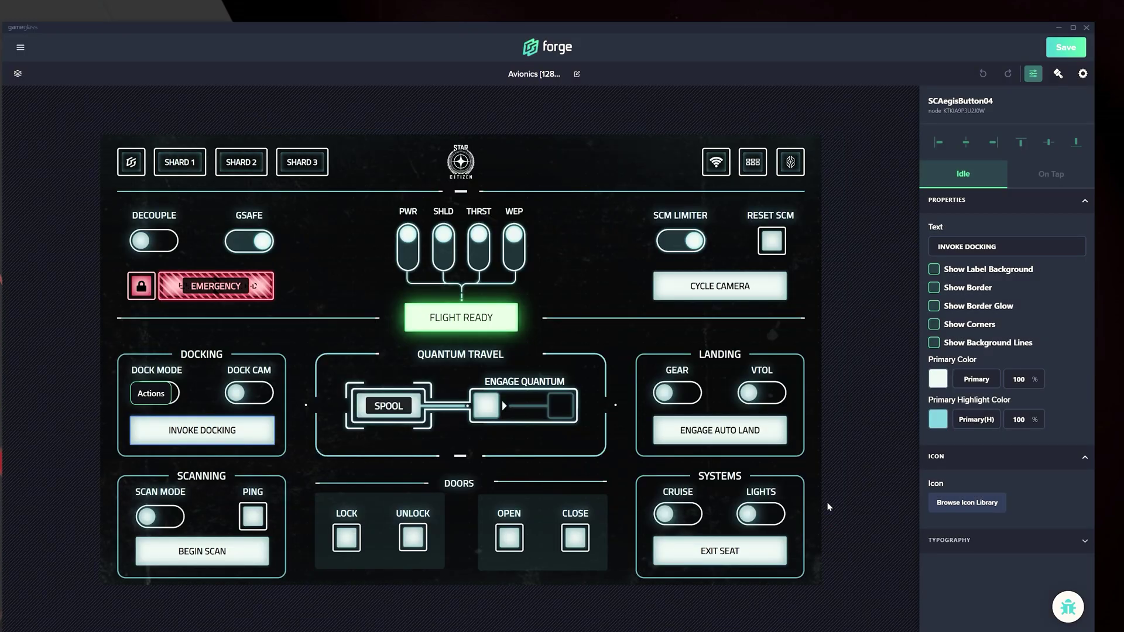
click(1059, 73)
click(939, 174)
Set the primary theme colour to yellow #f3ff00 with a bright blue primary highlight
click(800, 230)
click(906, 133)
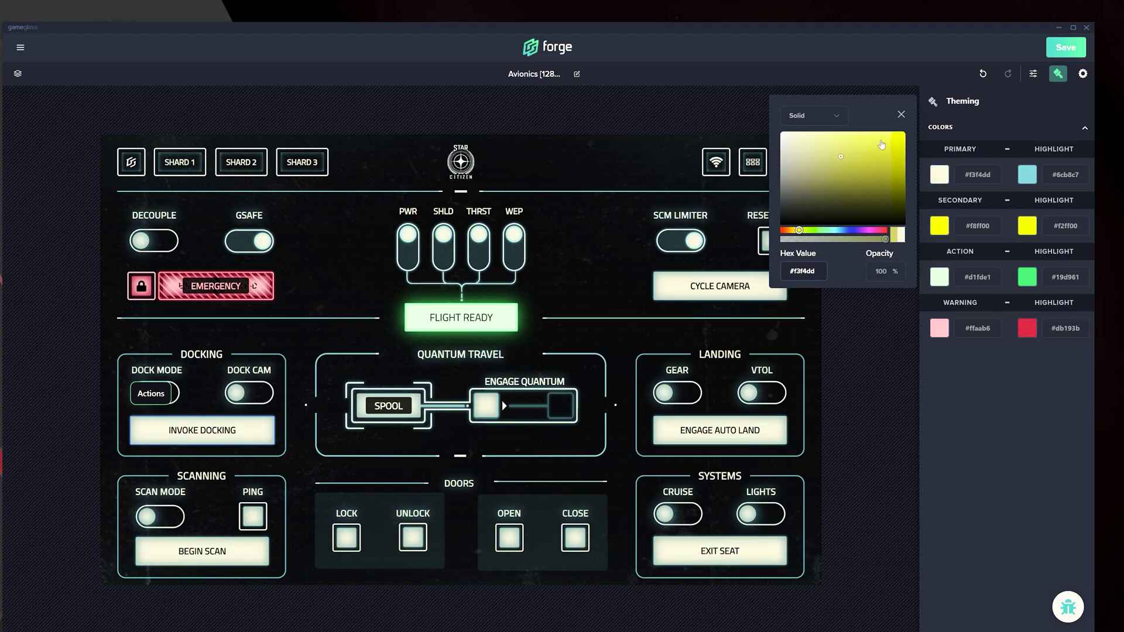
click(1034, 175)
click(851, 230)
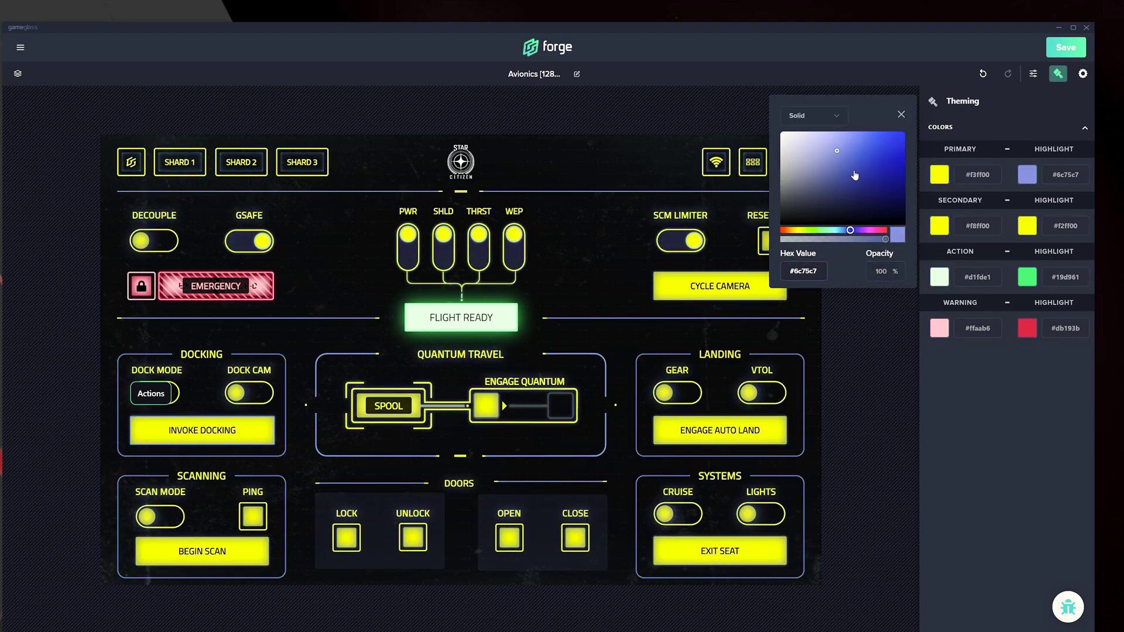
click(902, 133)
click(888, 329)
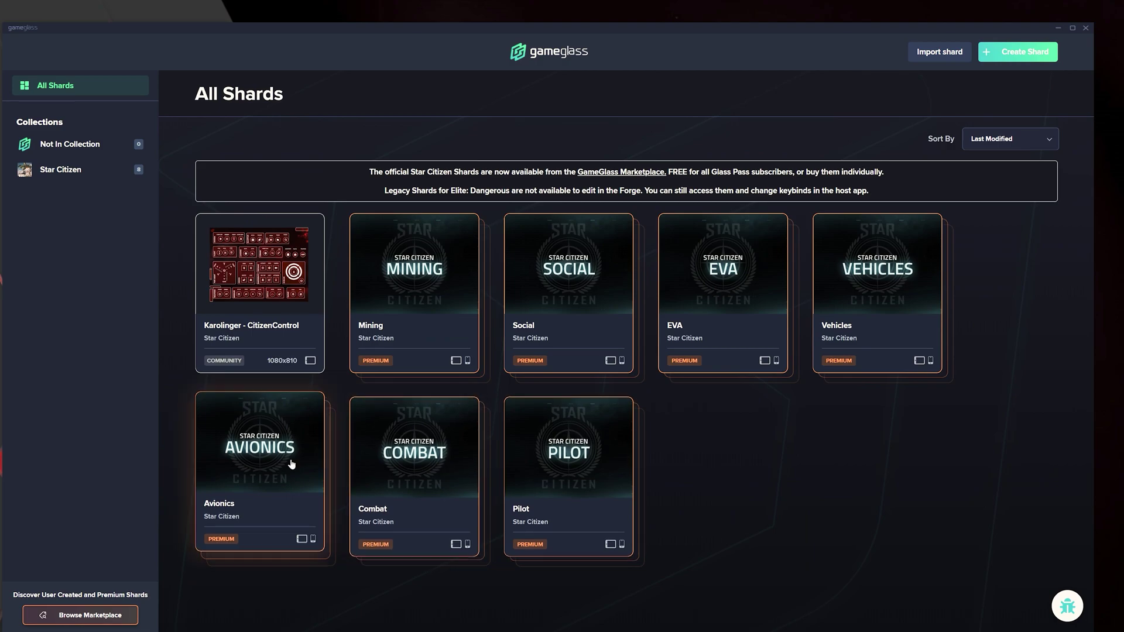
click(291, 465)
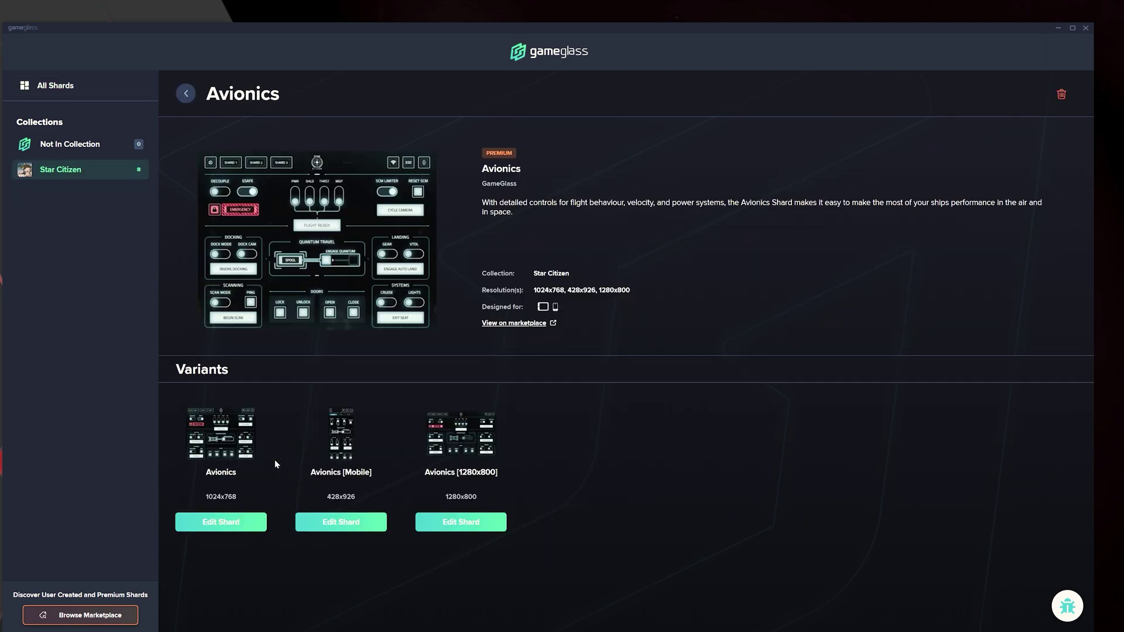
click(467, 523)
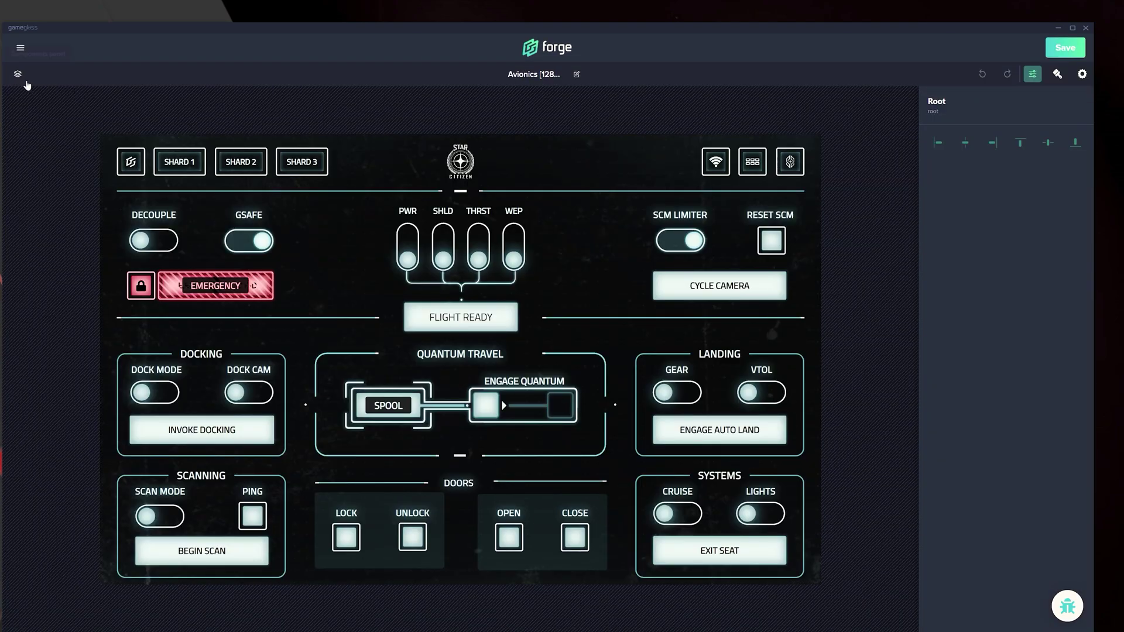
Select the header_image_scLogo layer in the layers panel and open its Actions Editor
click(17, 73)
double_click(49, 113)
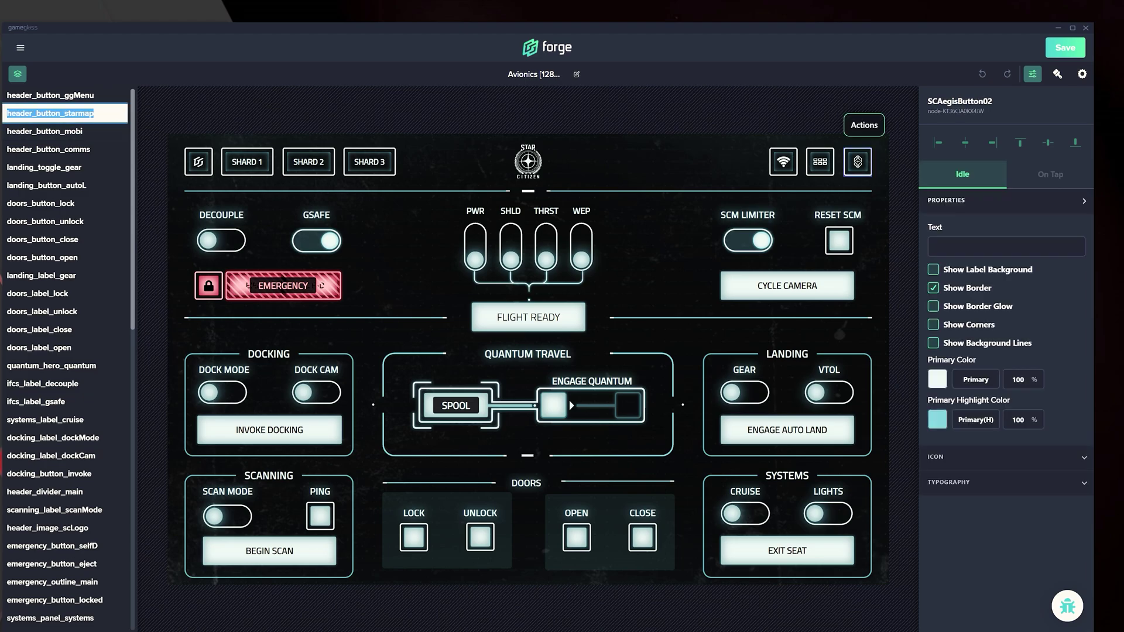
key(Tab)
key(Tab)
key(Tab)
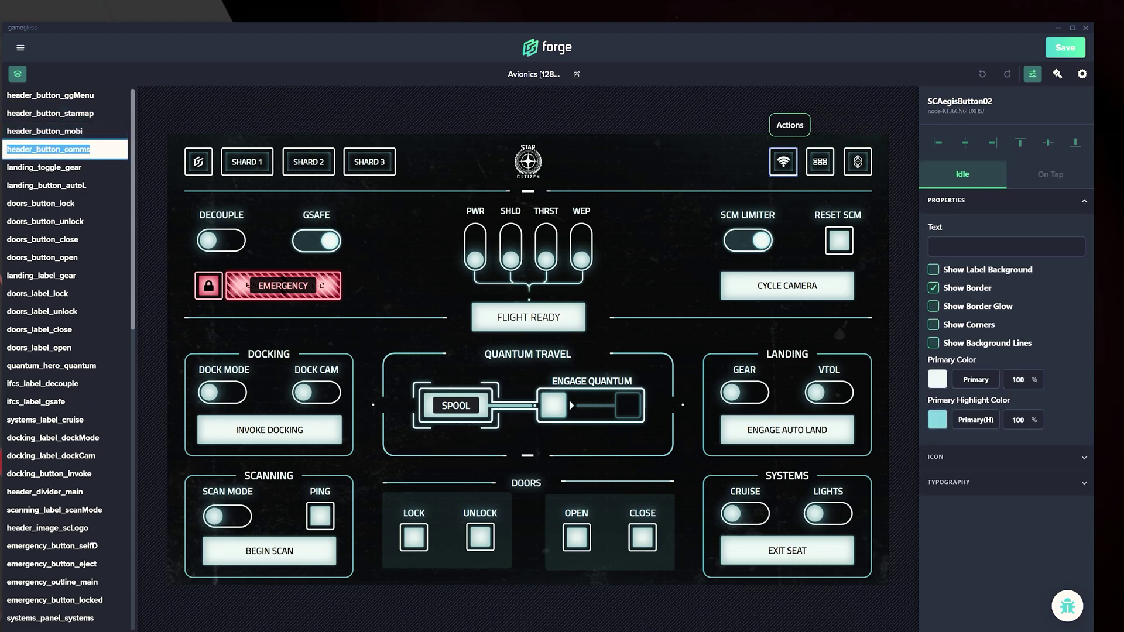
key(Tab)
key(Tab)
key(Tab)
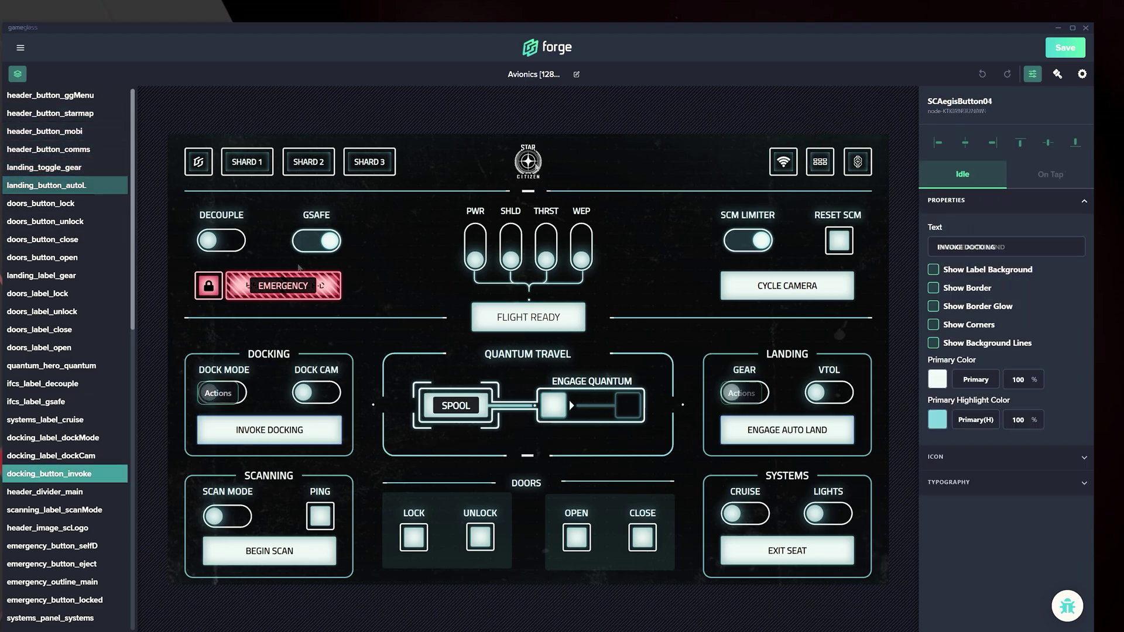
click(536, 122)
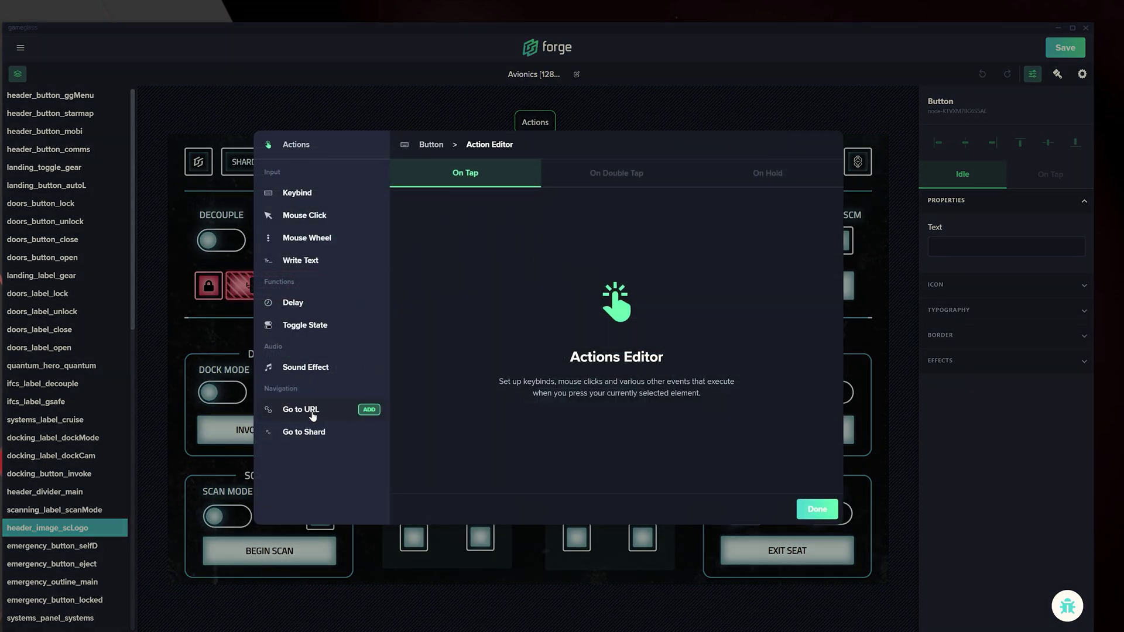
Give the header logo a Go to URL action for robertsspaceindustries.com/
click(369, 409)
text(robertsspaceindustries.com/)
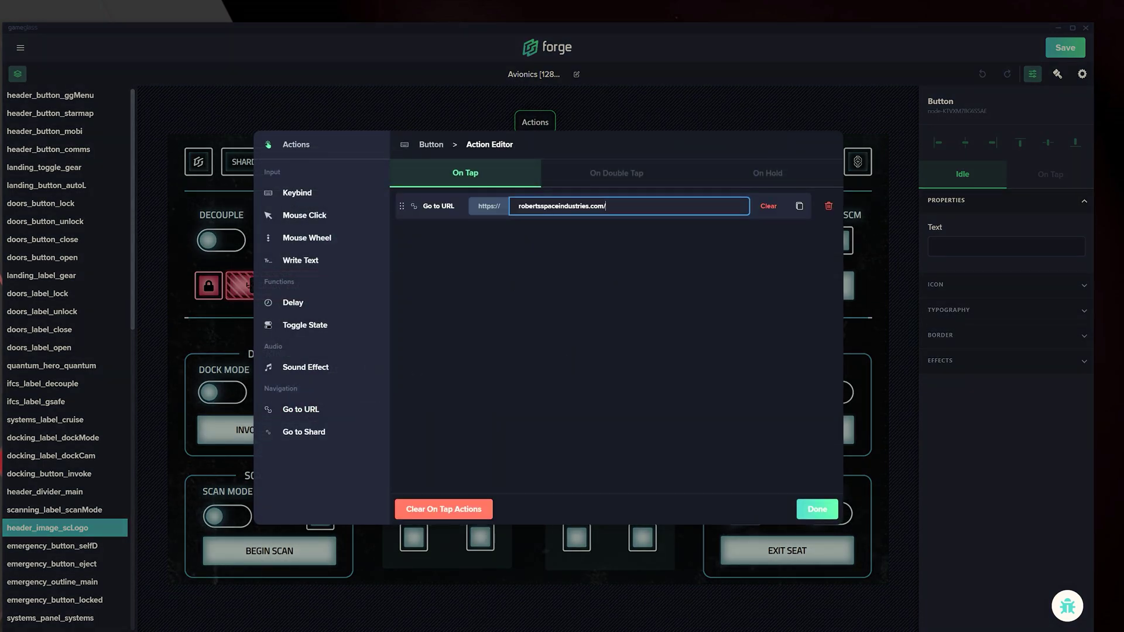
click(814, 510)
click(563, 192)
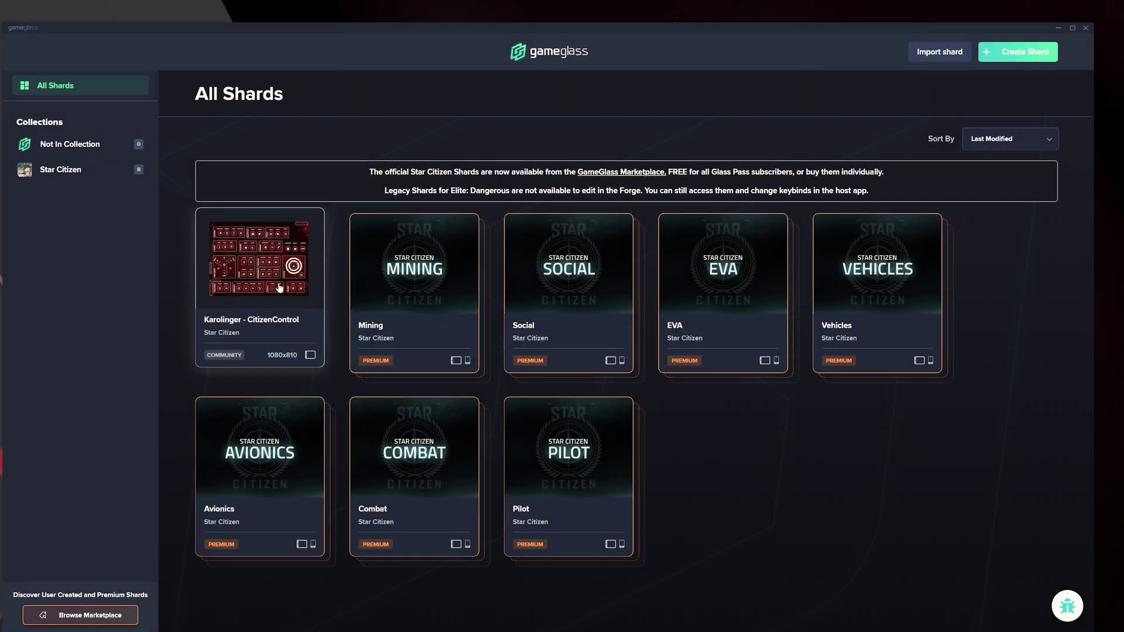
Open the CitizenControl shard in the Forge and rename it My Shard
click(279, 287)
click(981, 98)
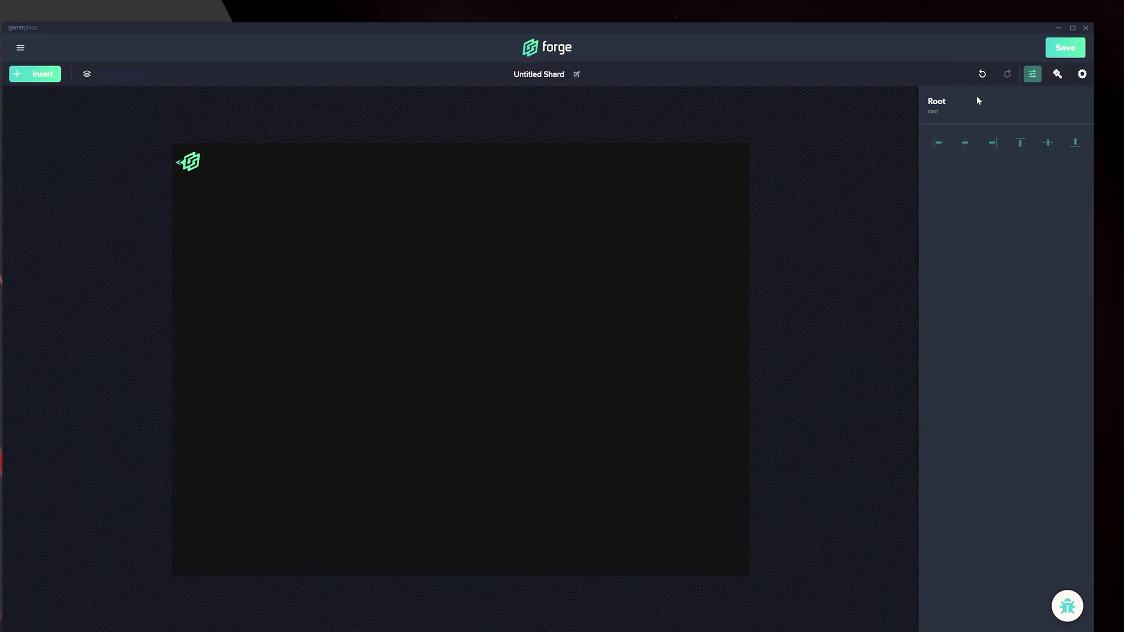
click(577, 74)
text(My)
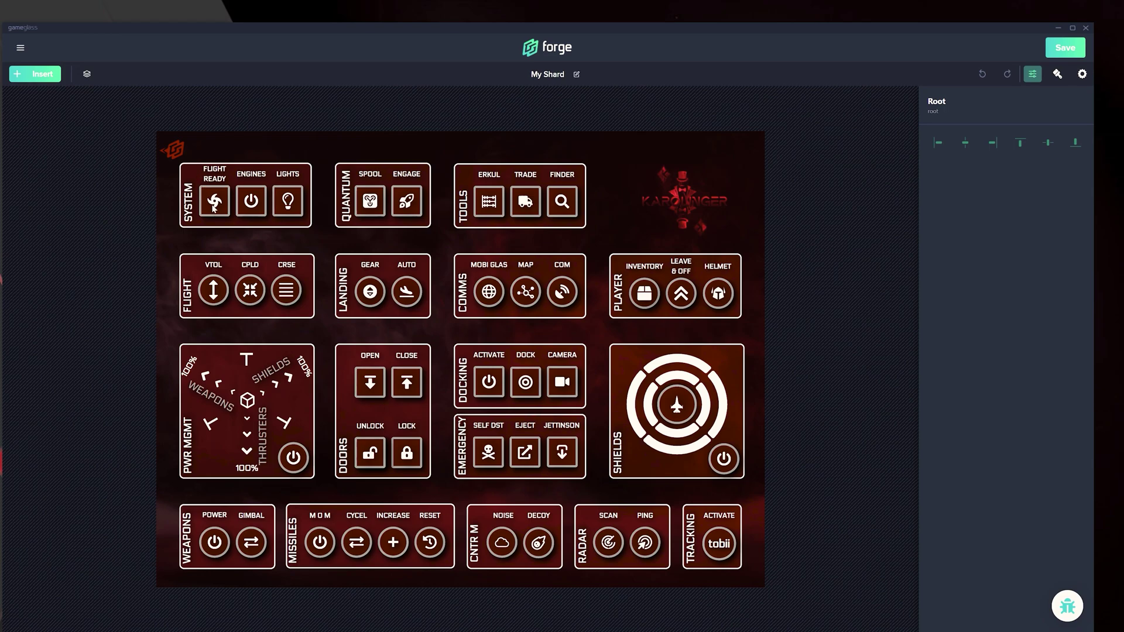
Give FLIGHT READY a newly recorded X keybind and remove its old R keybind
click(214, 205)
click(226, 164)
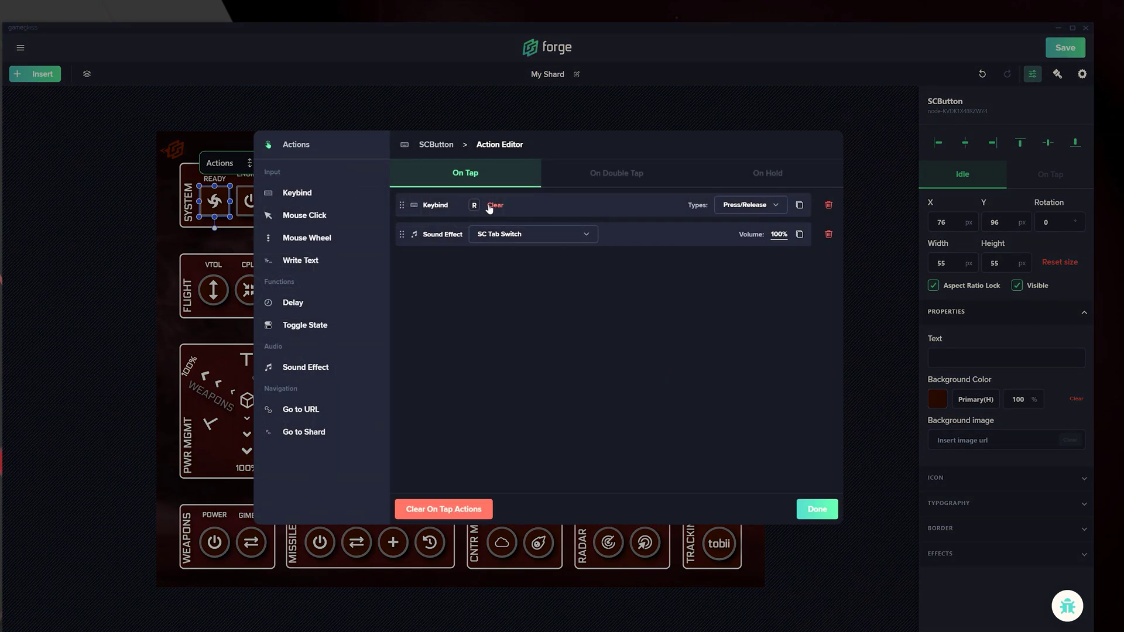
click(369, 193)
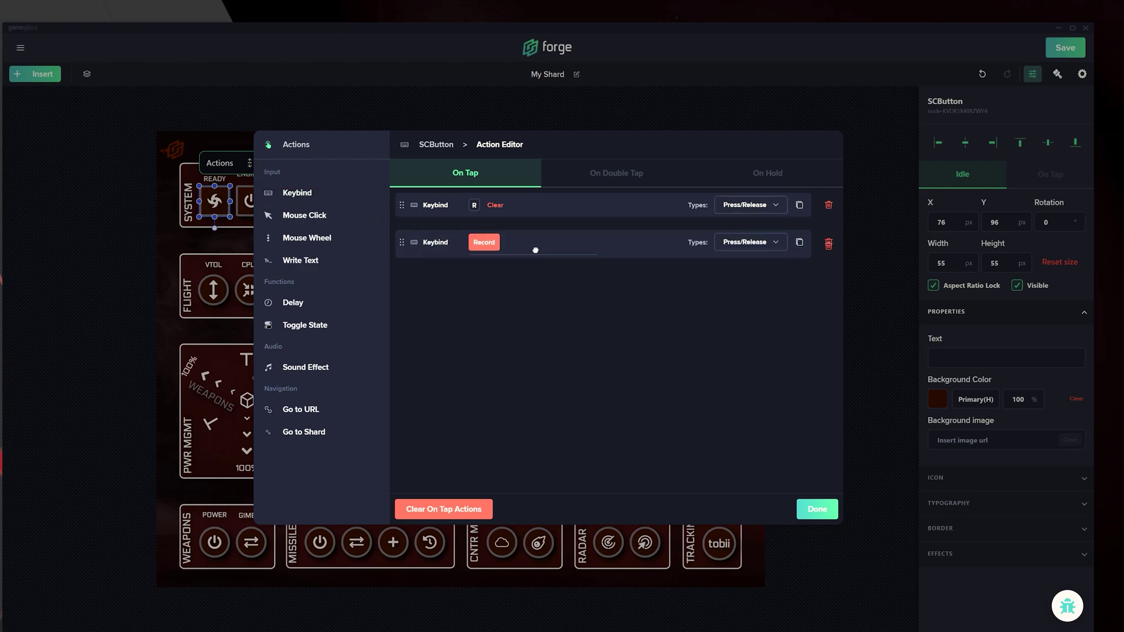
click(484, 234)
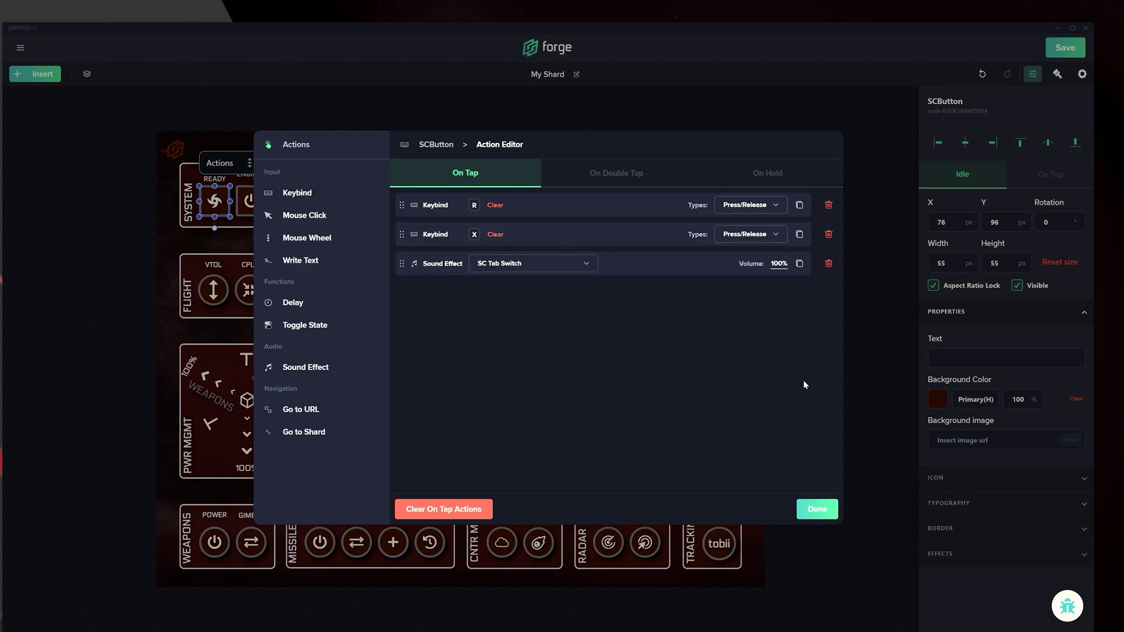
click(828, 205)
click(812, 510)
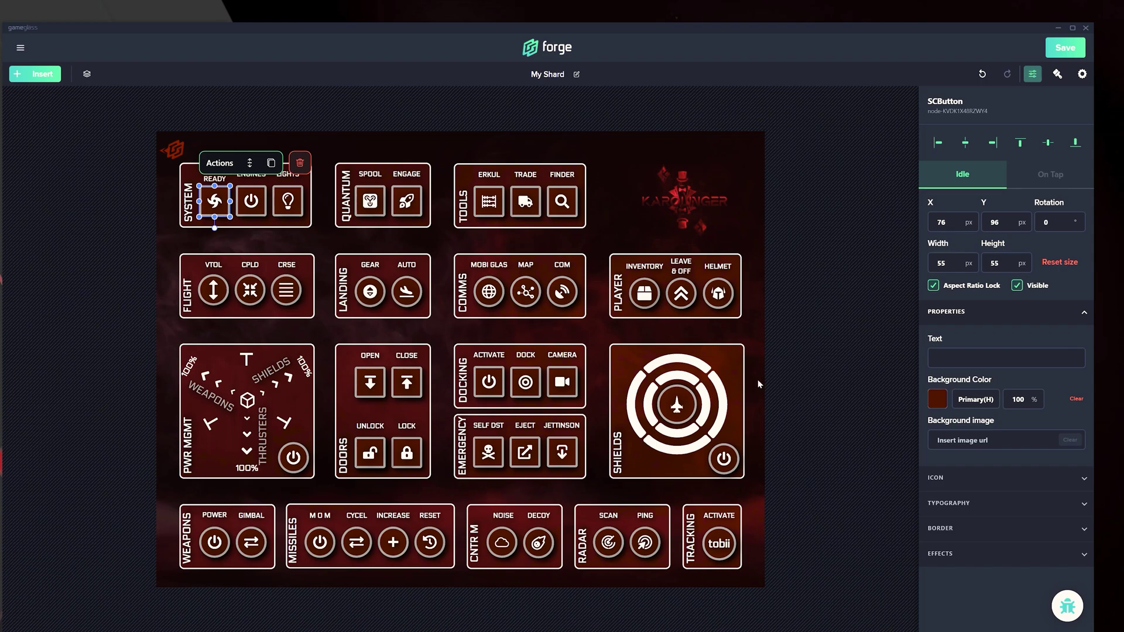
Delete the COMMS and LANDING background panels, undoing an accidental change to the logo
click(545, 271)
click(534, 263)
click(524, 258)
click(463, 265)
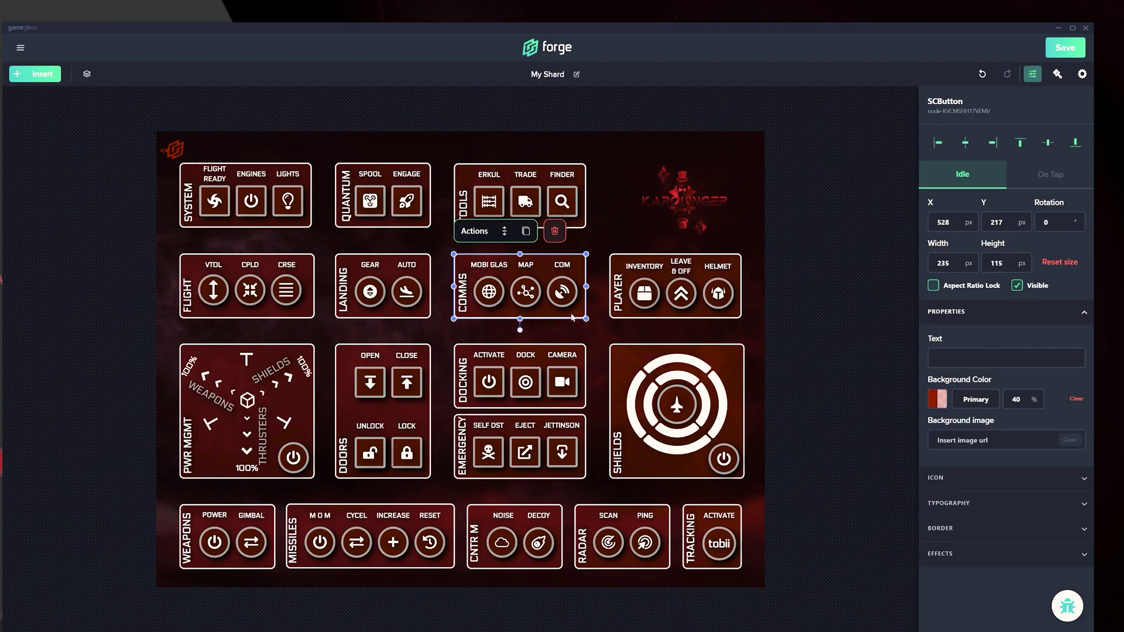
click(725, 222)
click(575, 312)
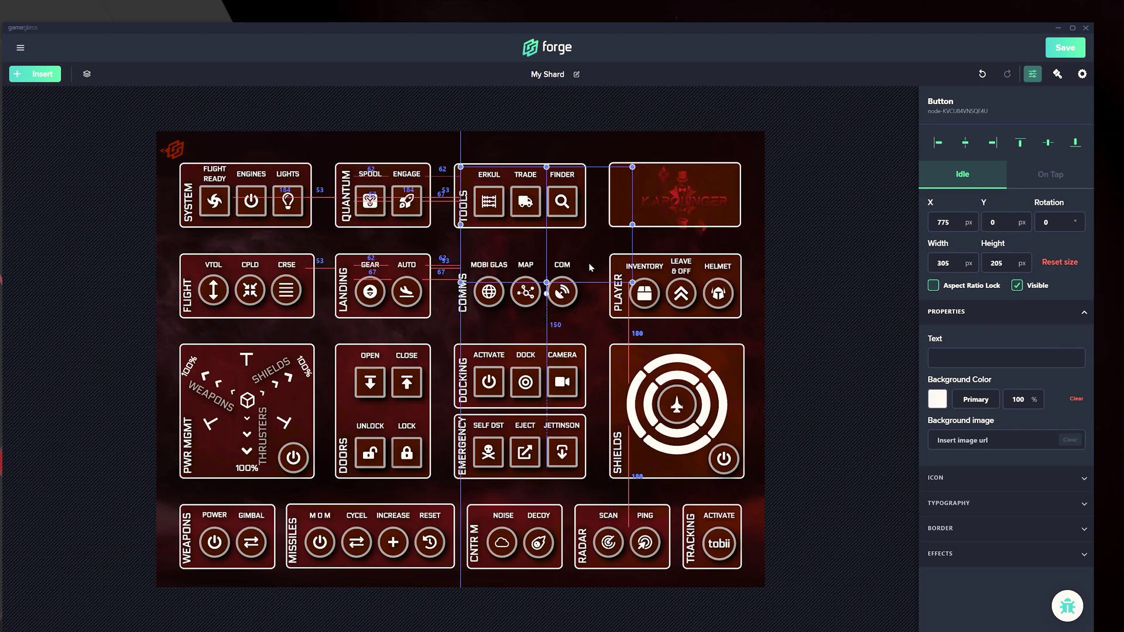
click(984, 75)
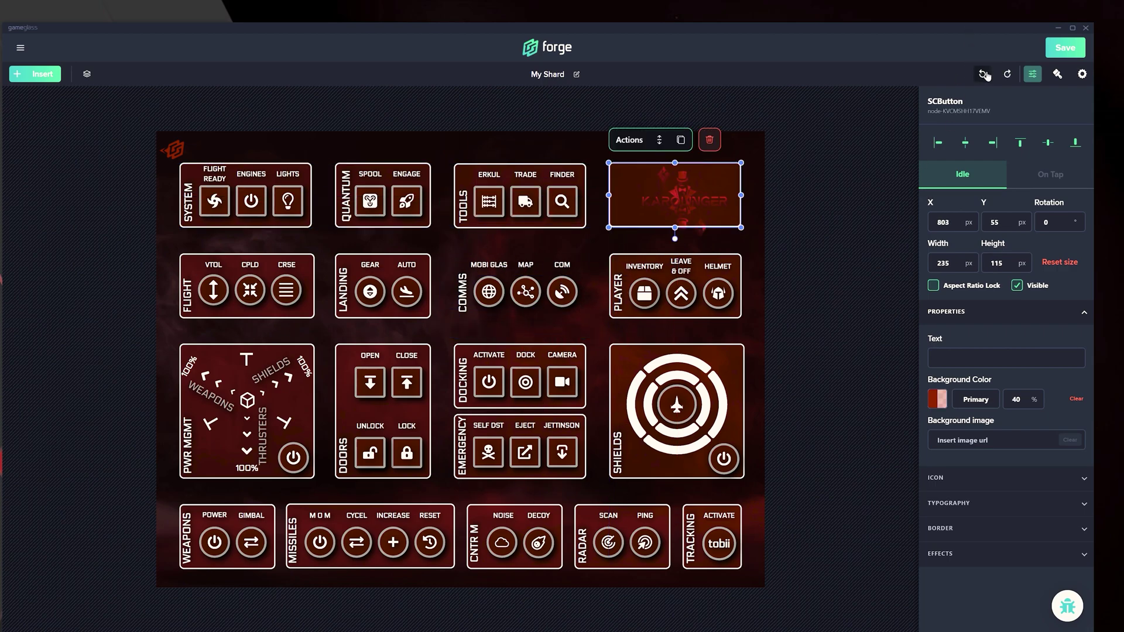
click(985, 75)
click(555, 231)
click(432, 261)
click(434, 230)
Delete both stacked copies of the vertical COMMS label
click(465, 299)
click(556, 232)
click(465, 296)
click(561, 228)
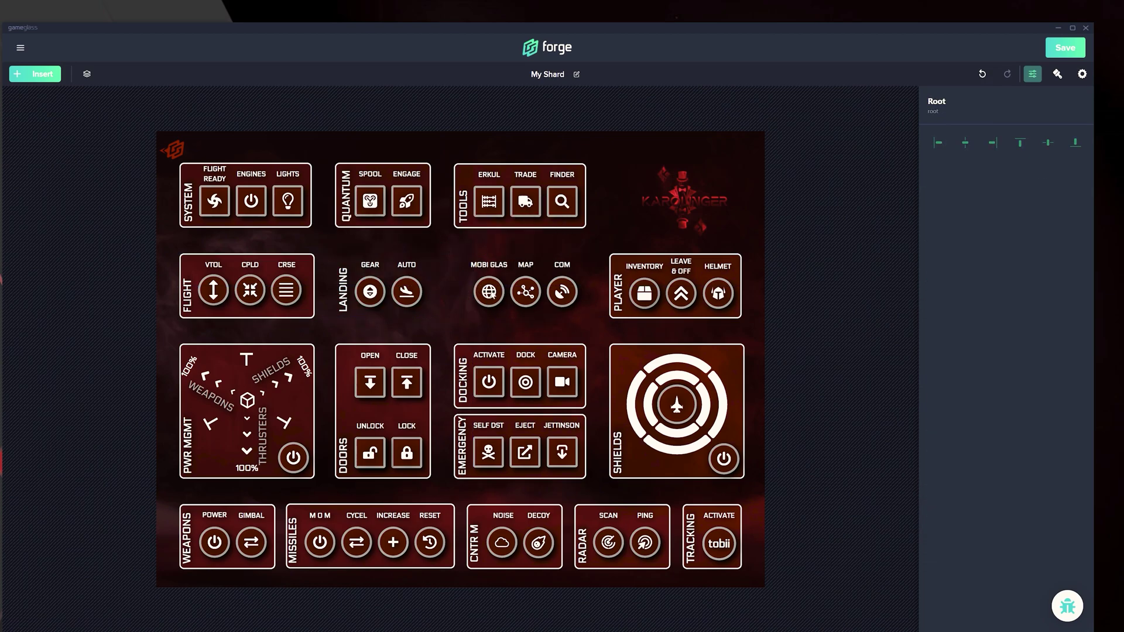
Move the MOBI GLAS, MAP and COM buttons left beside AUTO, align their labels, and delete the PLAYER label
click(489, 291)
drag(489, 291, 448, 290)
drag(525, 291, 490, 297)
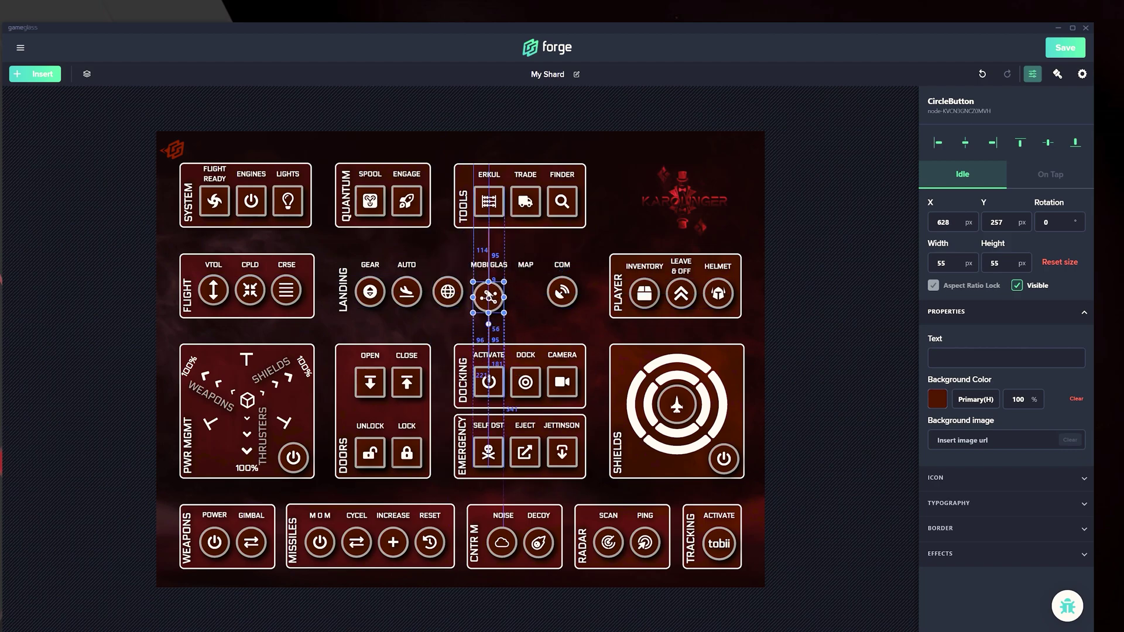
drag(562, 291, 439, 264)
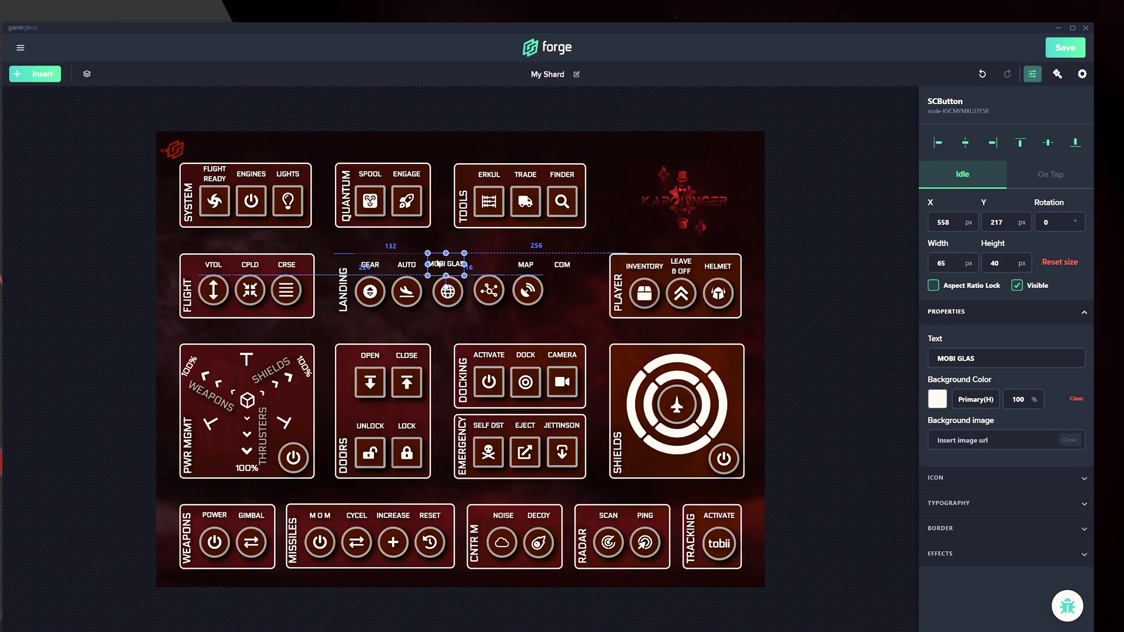
mouse_move(525, 264)
mouse_down()
mouse_move(494, 267)
mouse_move(530, 266)
mouse_up()
click(562, 265)
click(592, 304)
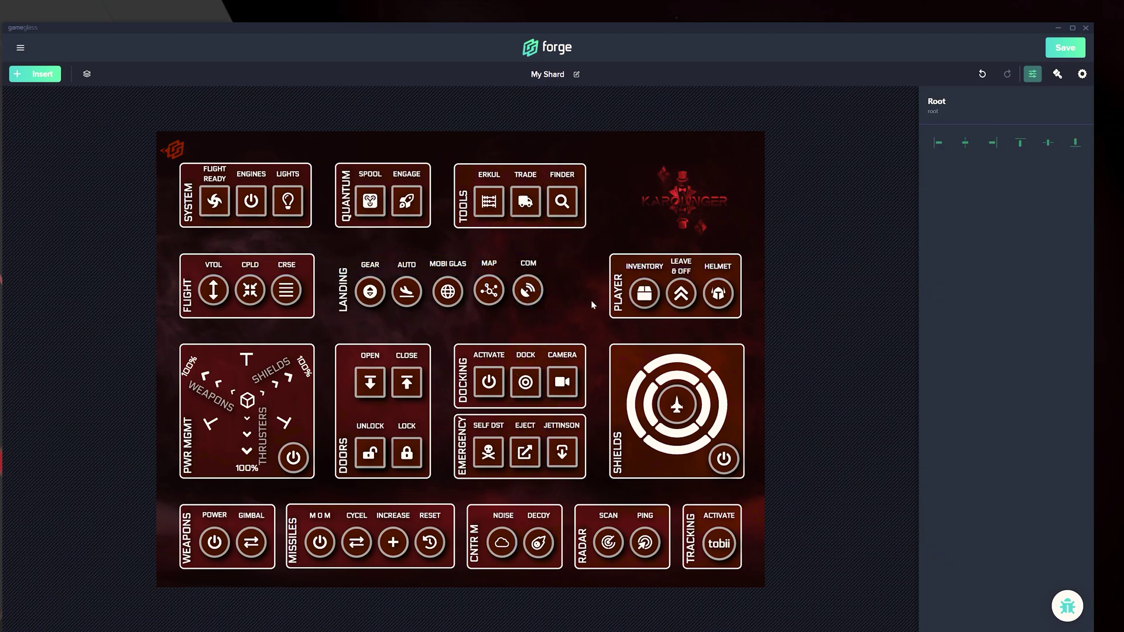
click(615, 260)
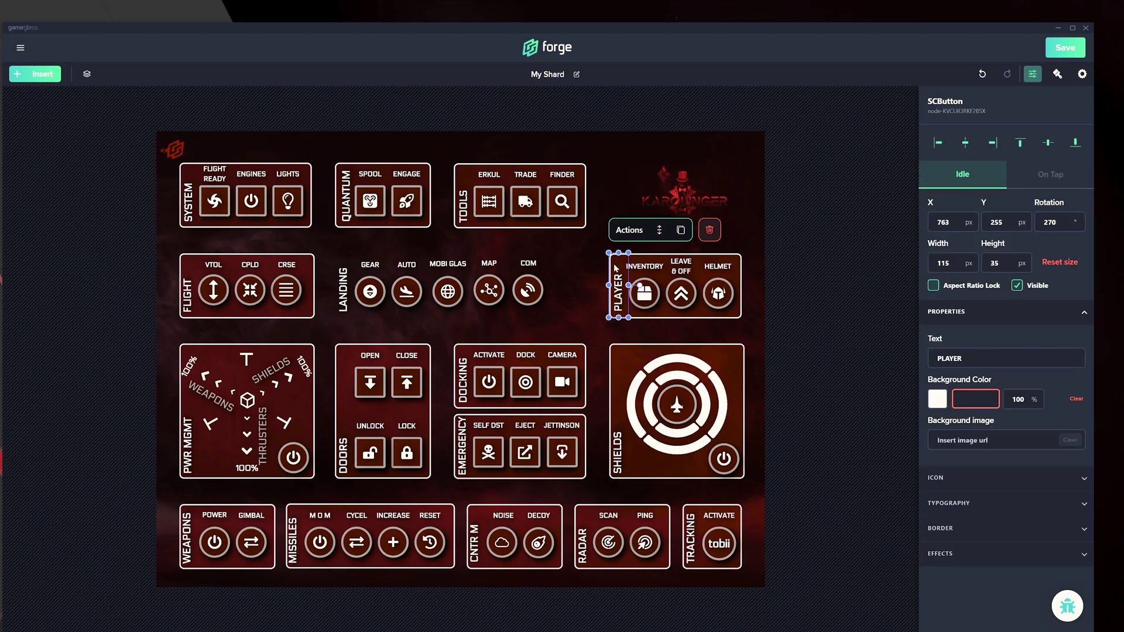
click(710, 230)
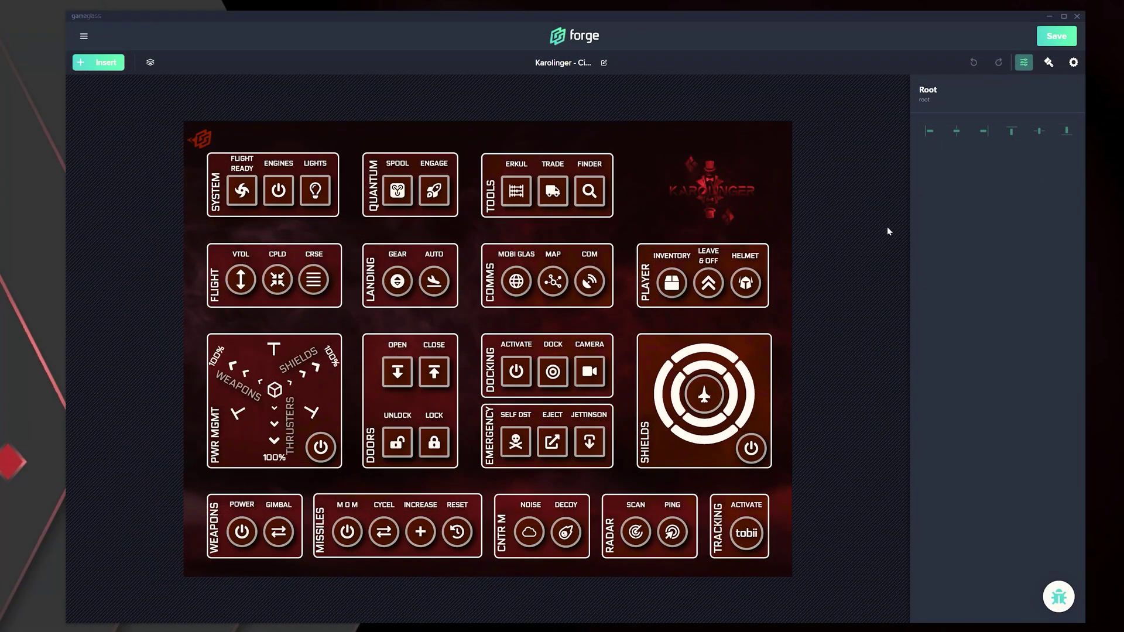
Set the canvas size to 1280 by 1024 pixels and enlarge the Forge window
click(1074, 62)
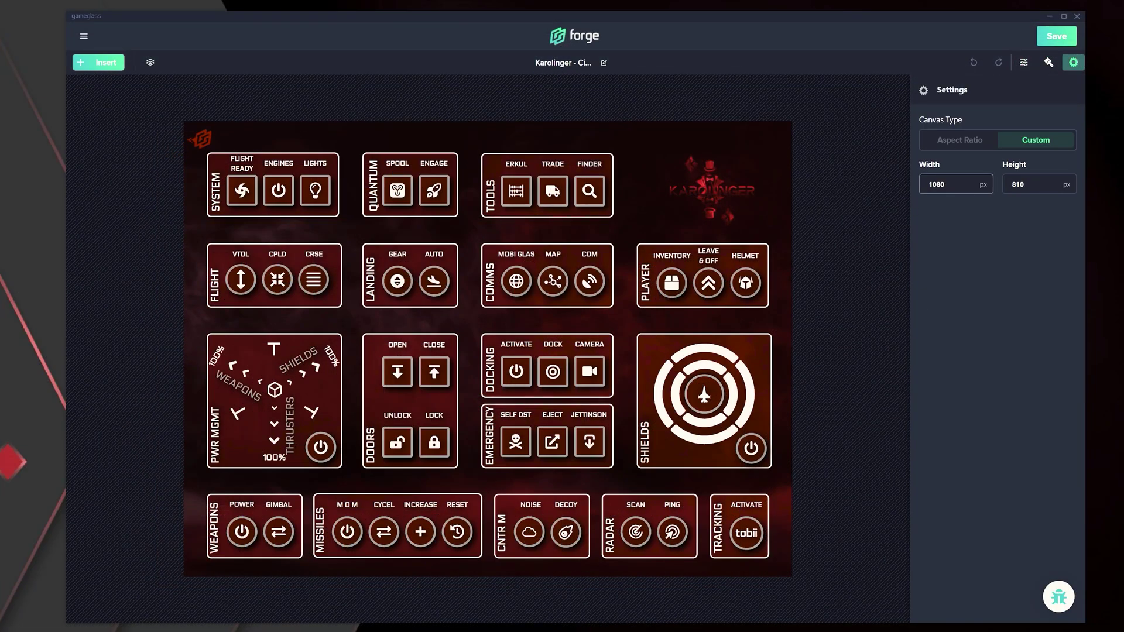
text(1280)
key(Tab)
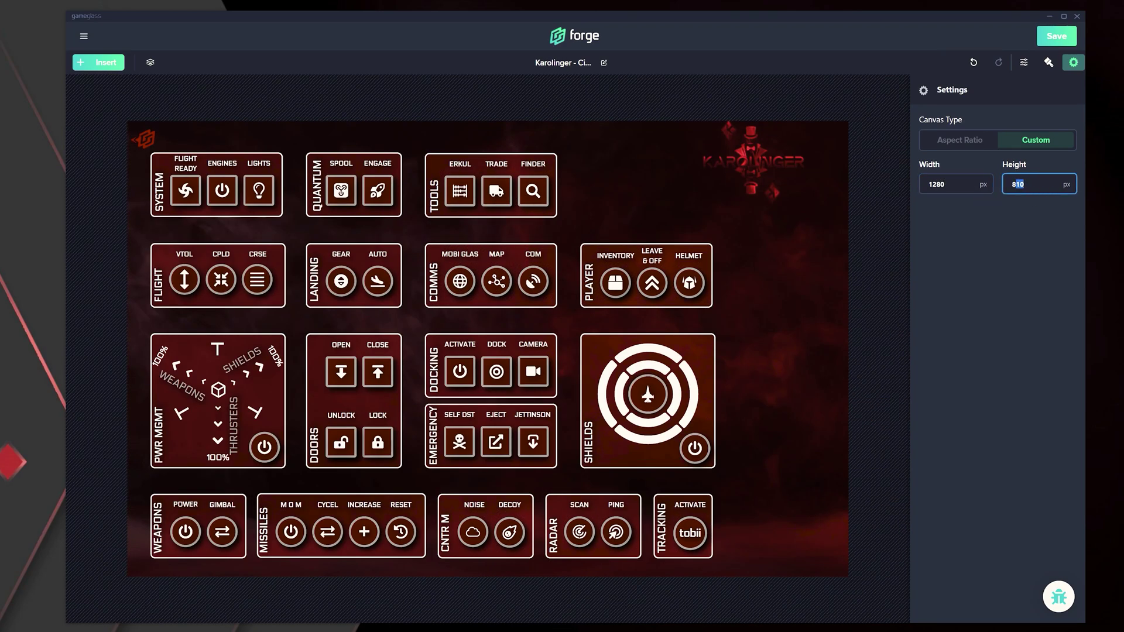
text(1024)
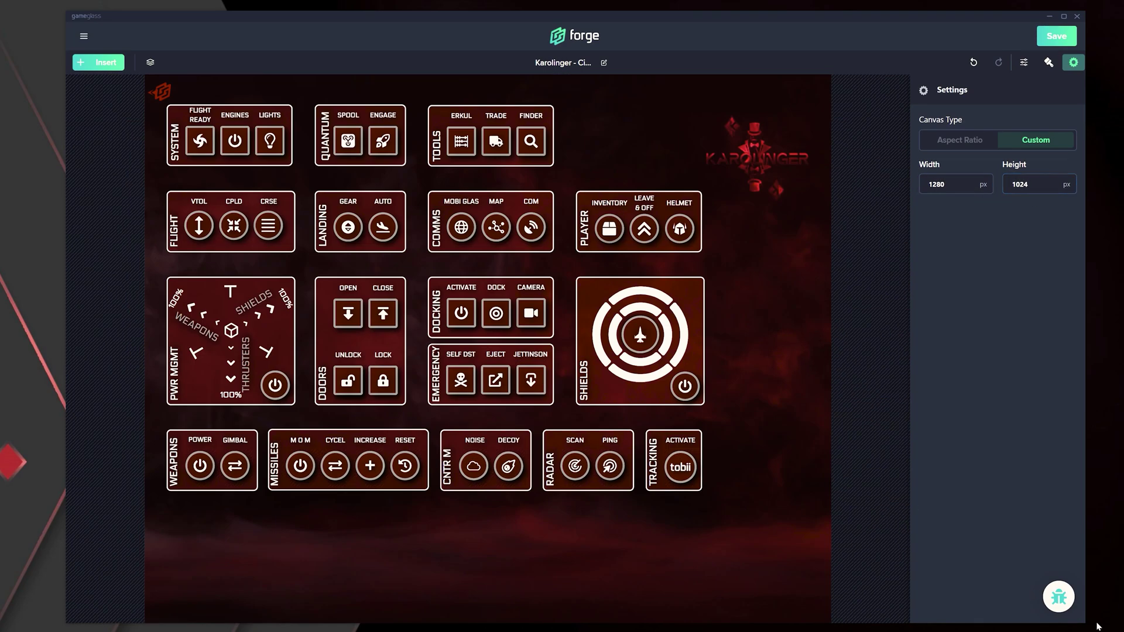
drag(1089, 625, 1123, 631)
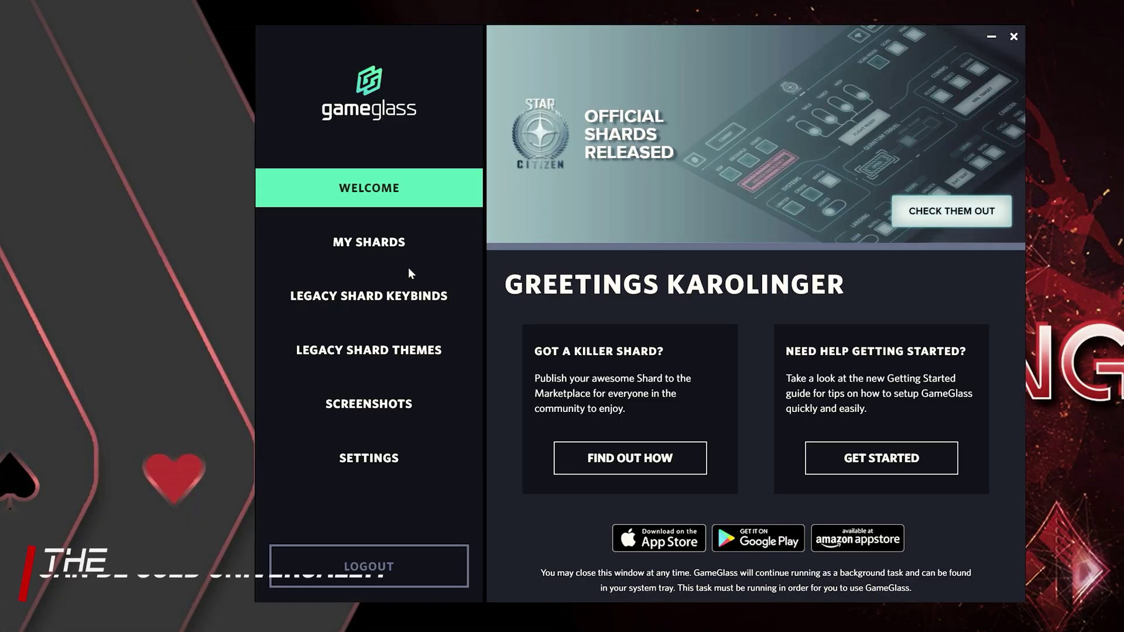
Delete the Test shard from My Shards and create a new blank shard
click(404, 243)
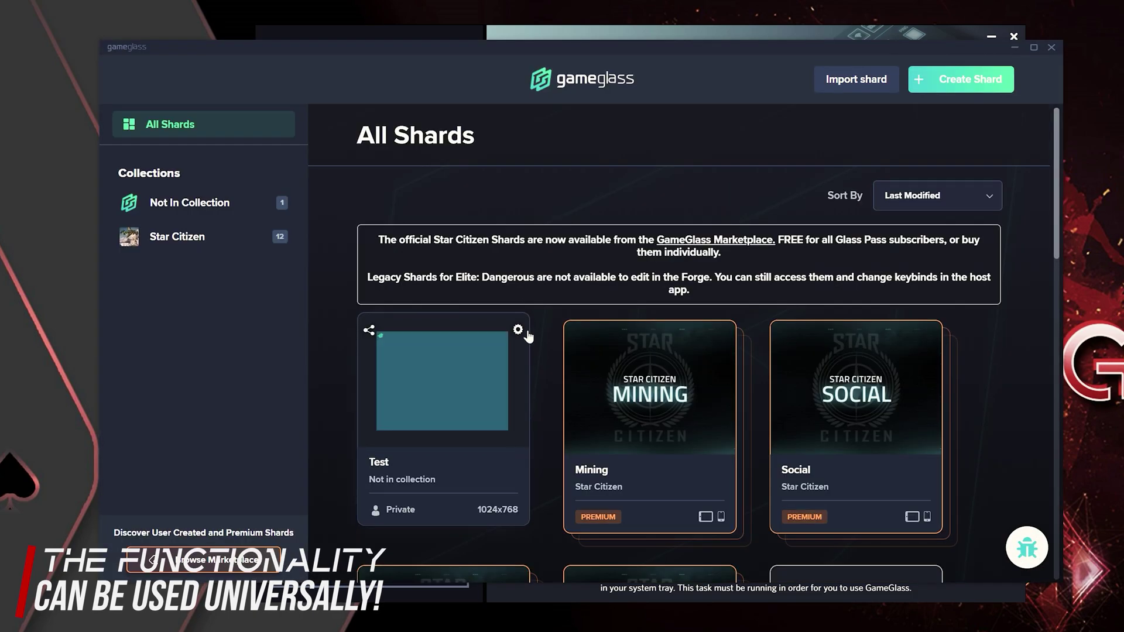
click(525, 333)
scroll(438, 500, down, 4)
scroll(437, 511, up, 4)
click(1006, 136)
click(622, 348)
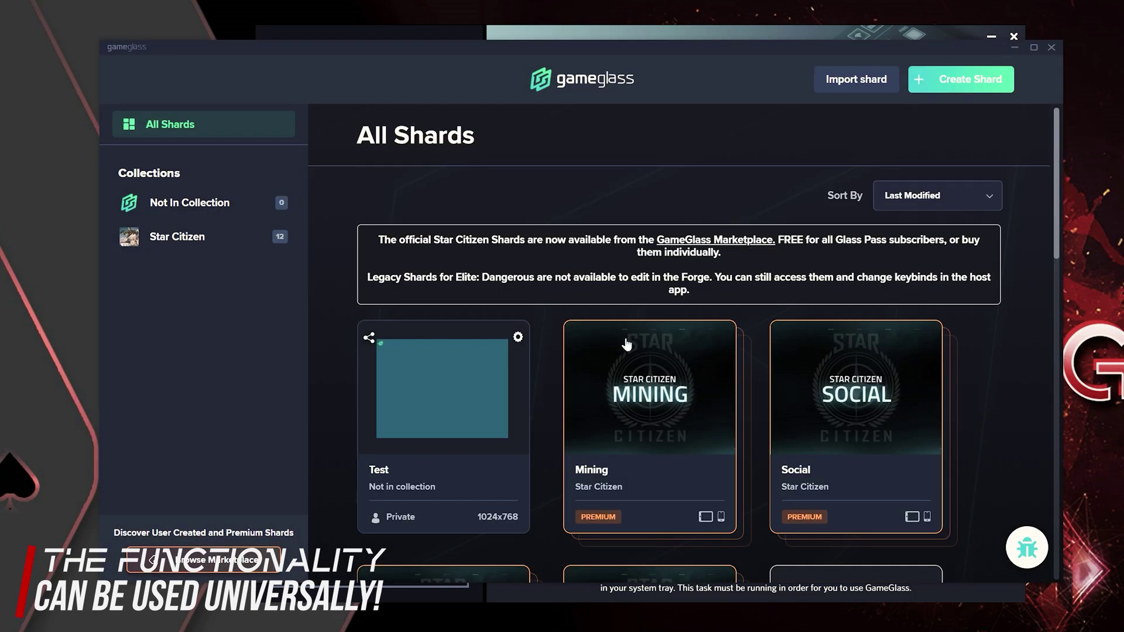
click(959, 89)
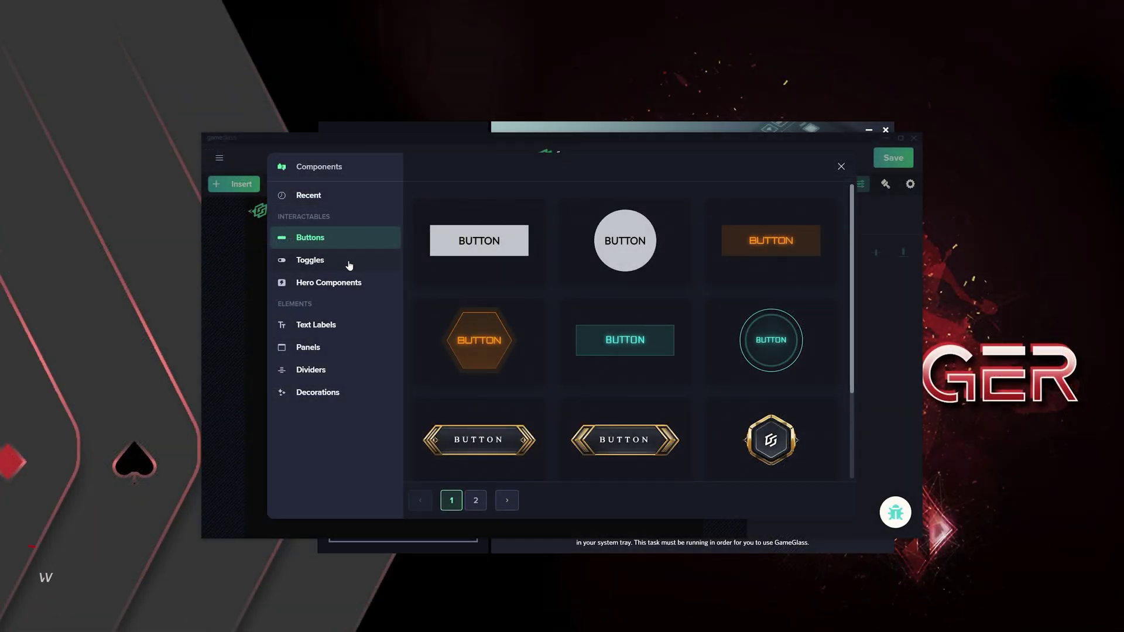
Insert the pink LABEL button from the second Buttons page onto the new shard's canvas
click(348, 261)
click(355, 284)
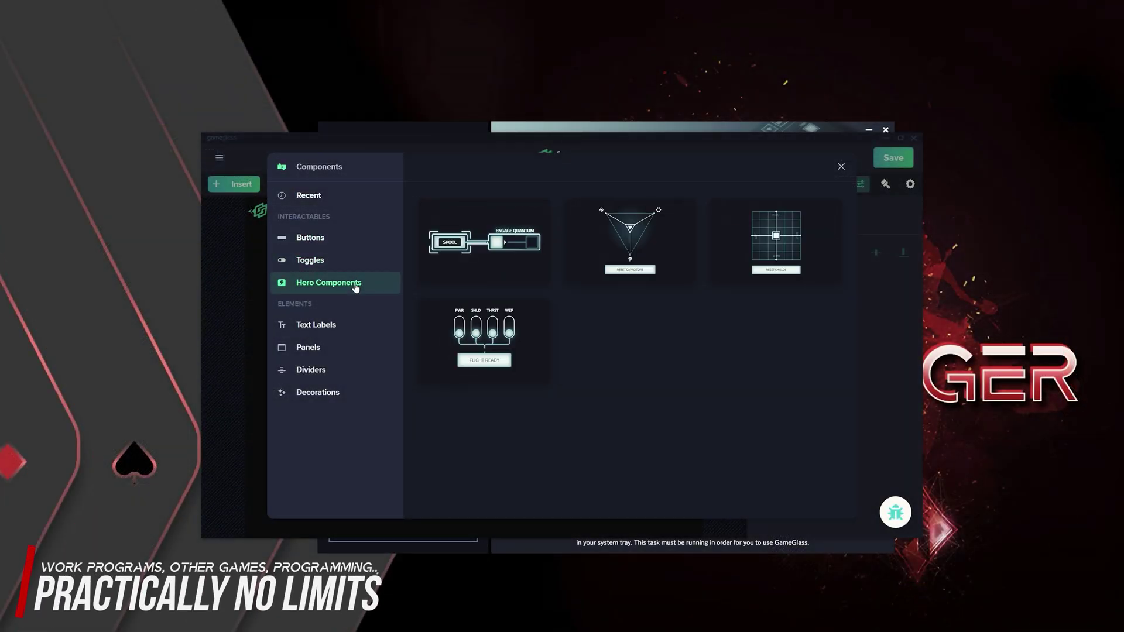
click(347, 348)
click(342, 372)
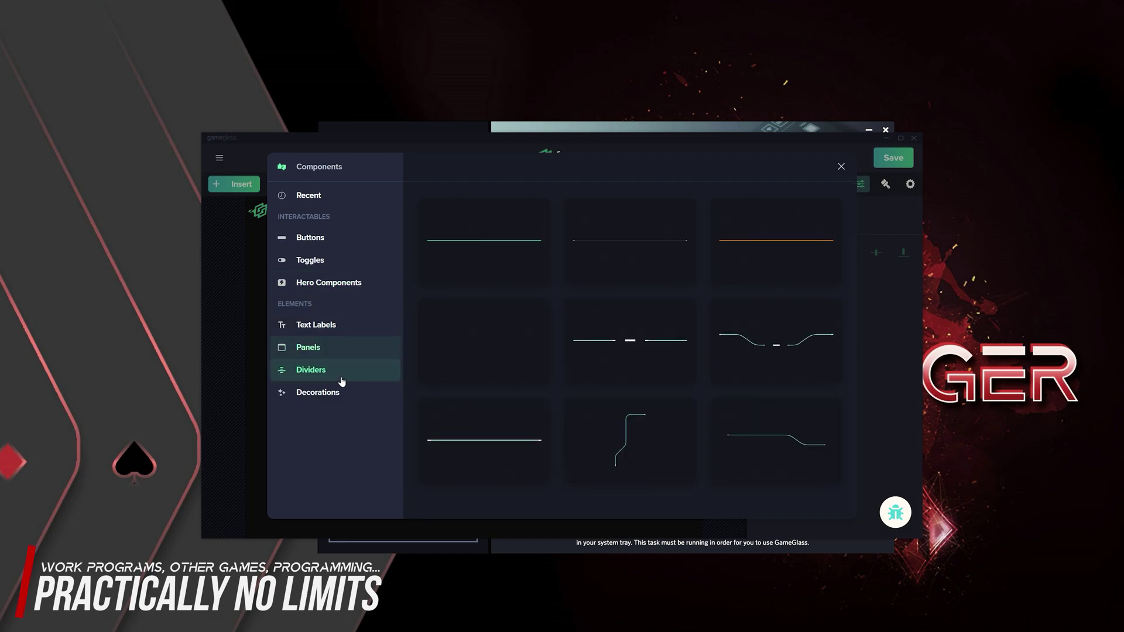
click(345, 237)
click(476, 500)
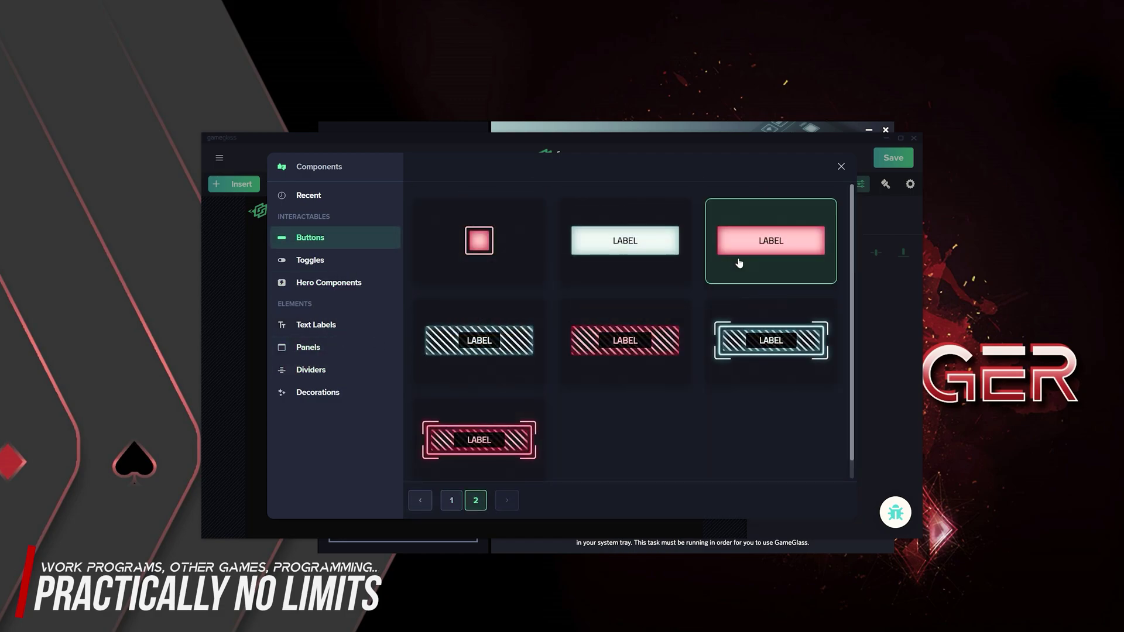
click(740, 258)
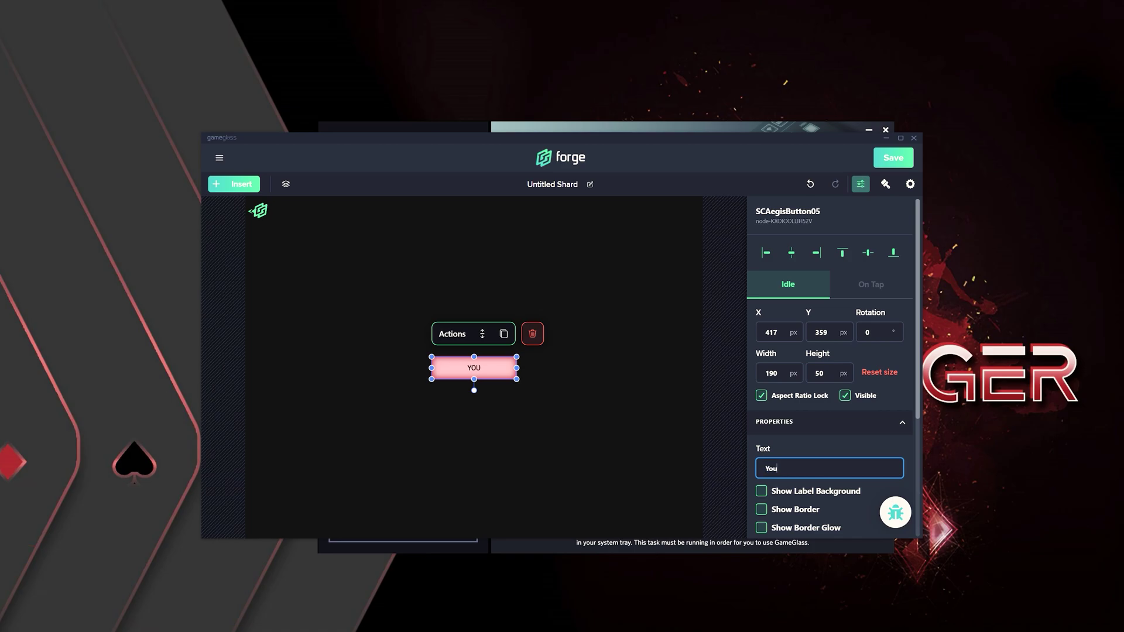
click(542, 444)
click(471, 366)
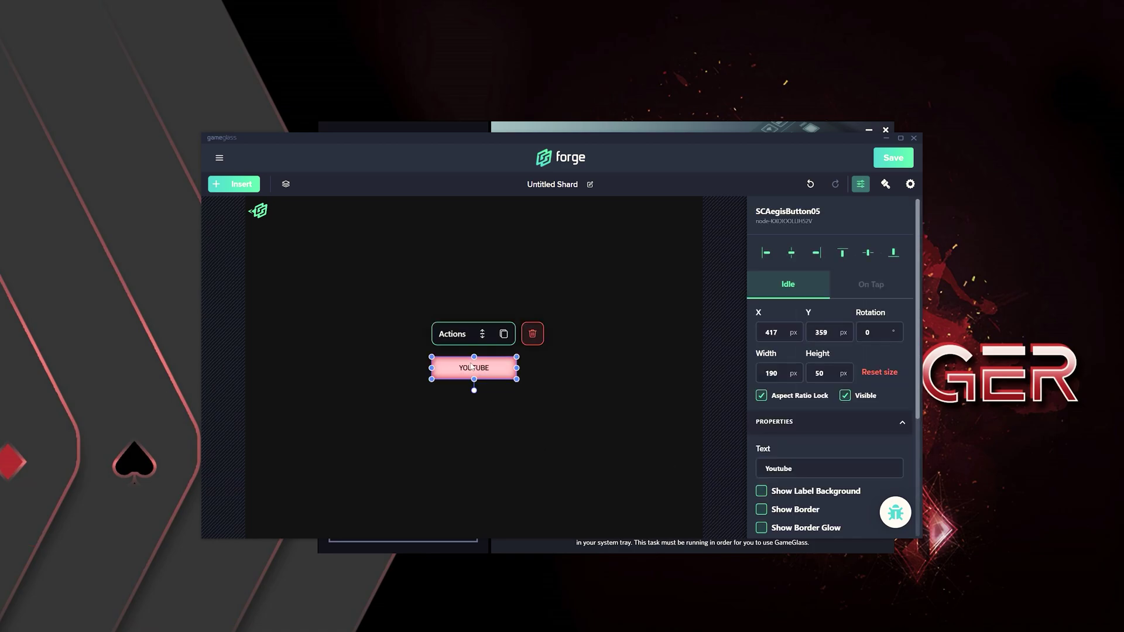
click(452, 334)
Give the button a Go to URL tap action pointing to youtube.com/c/gameglass
click(303, 434)
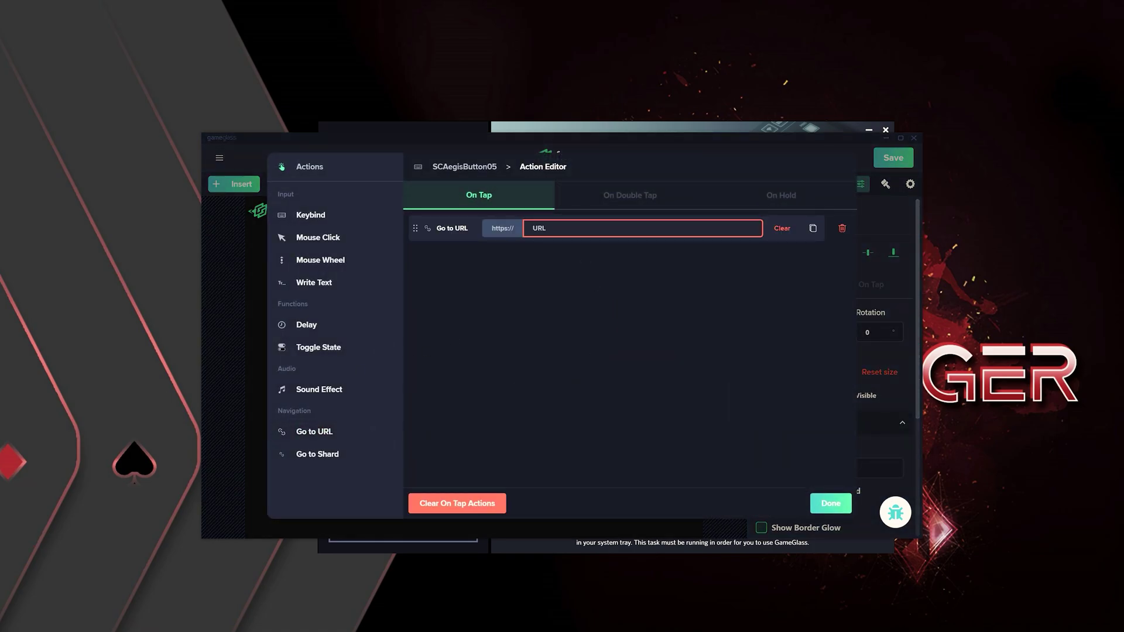
text(m/)
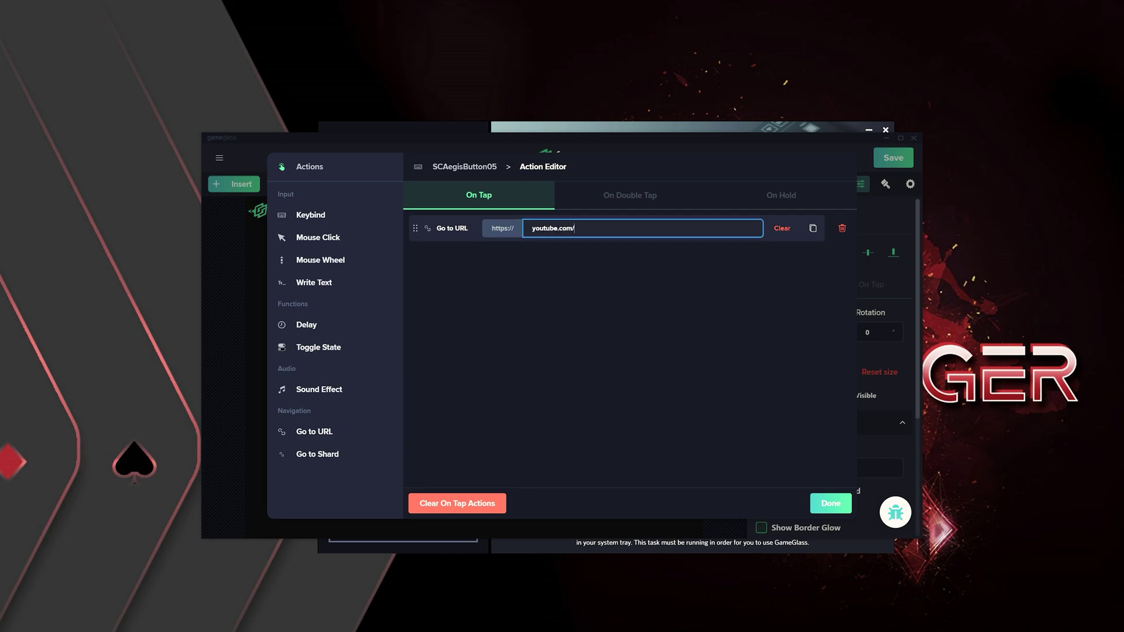
text(c/gameglass)
click(831, 506)
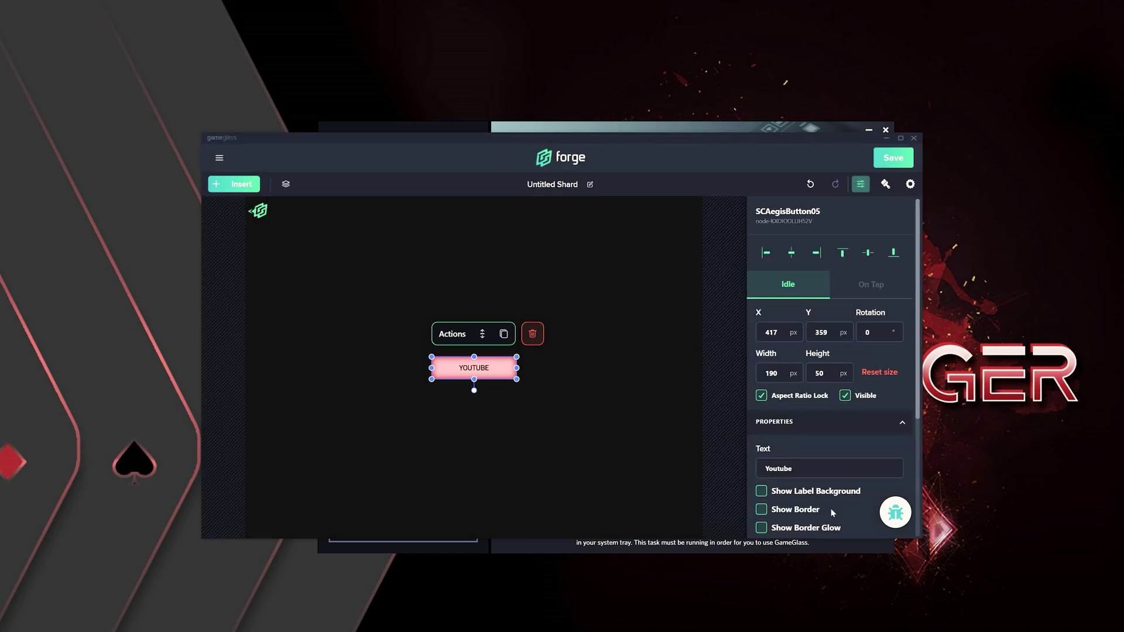
Save the new shard under the name 'Youtube'
click(898, 163)
triple_click(468, 338)
text(Youtube)
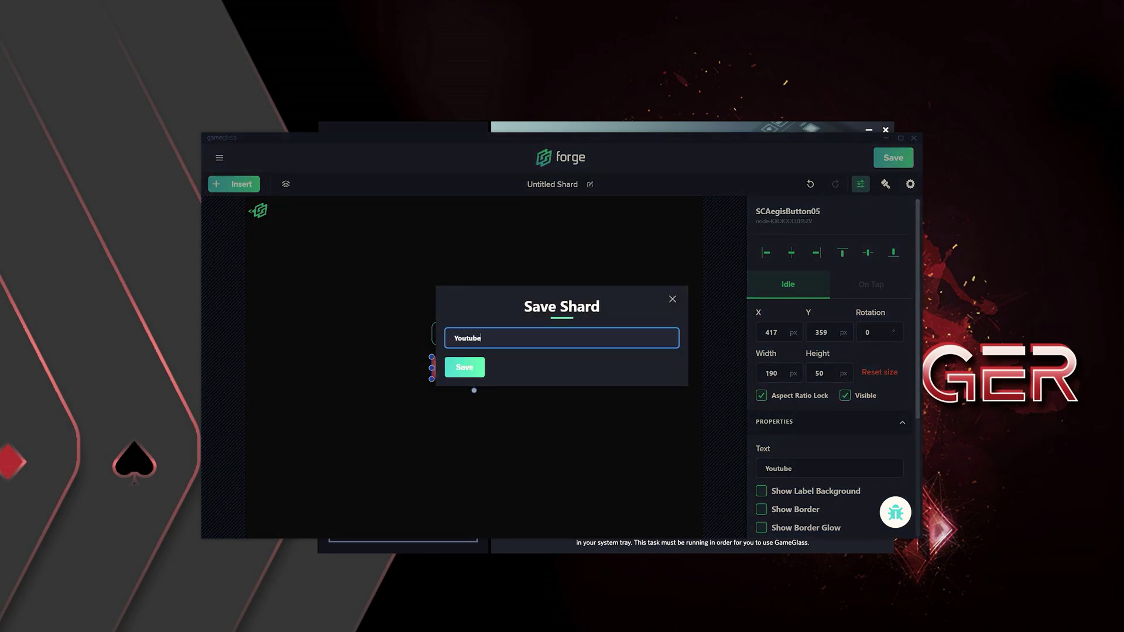
click(465, 367)
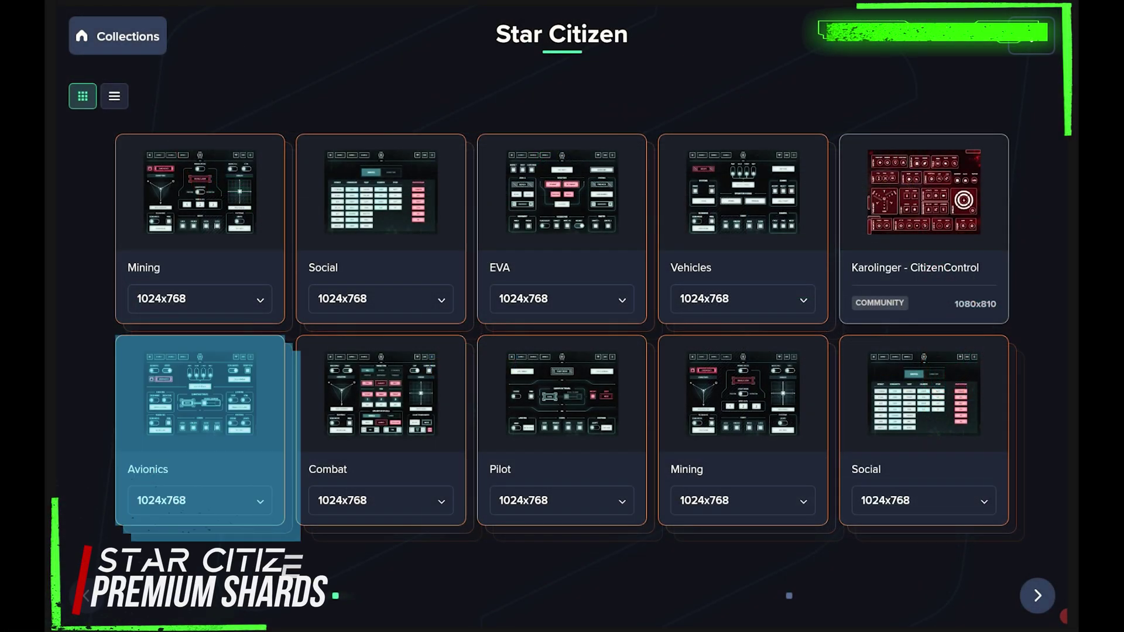